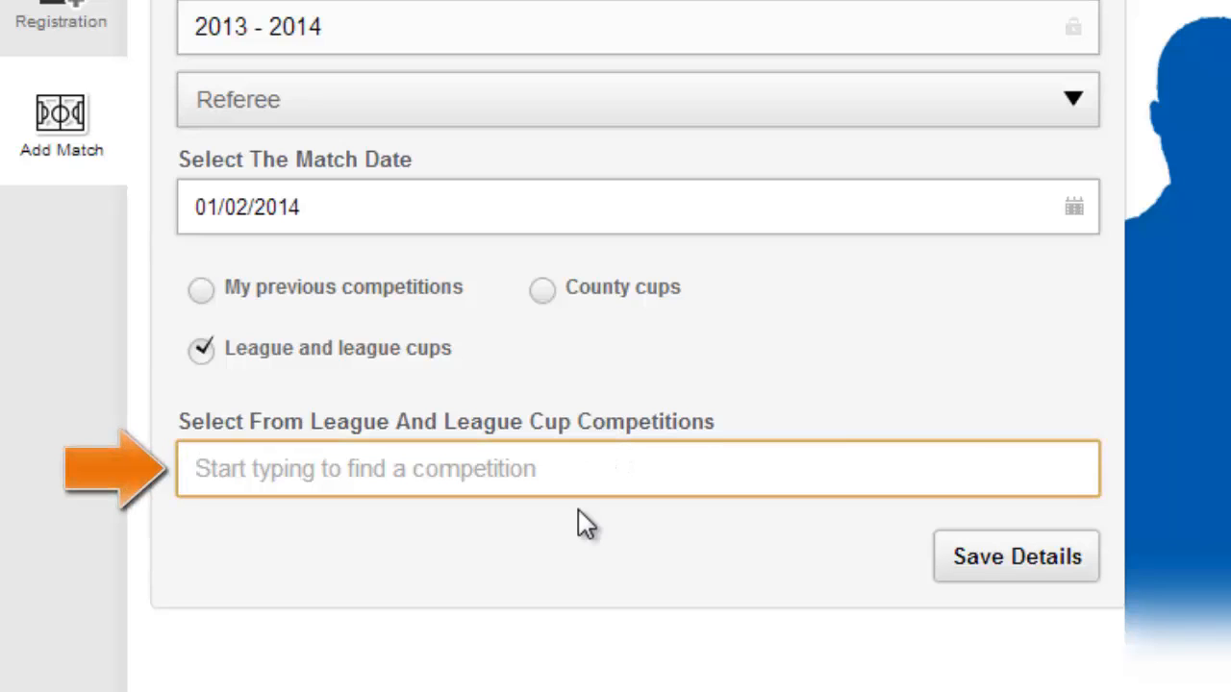
Step: Select the haart of Kent County League - Kent FA competition with all teams in the league
type("haa")
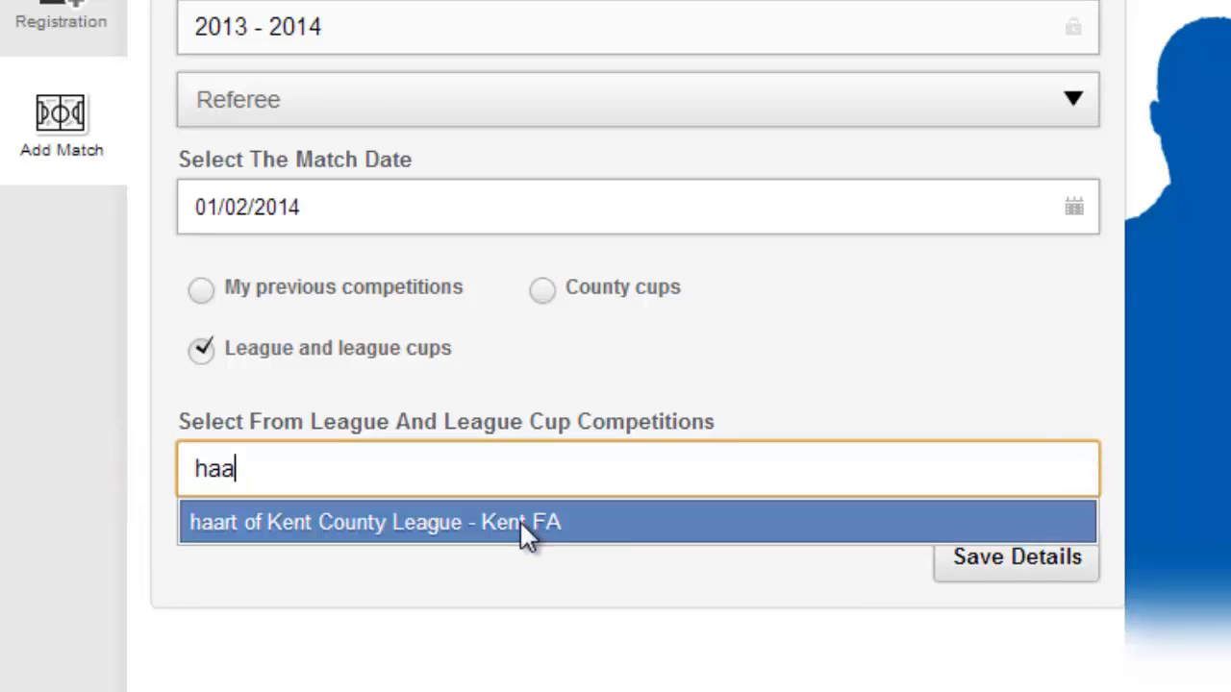
left_click(520, 521)
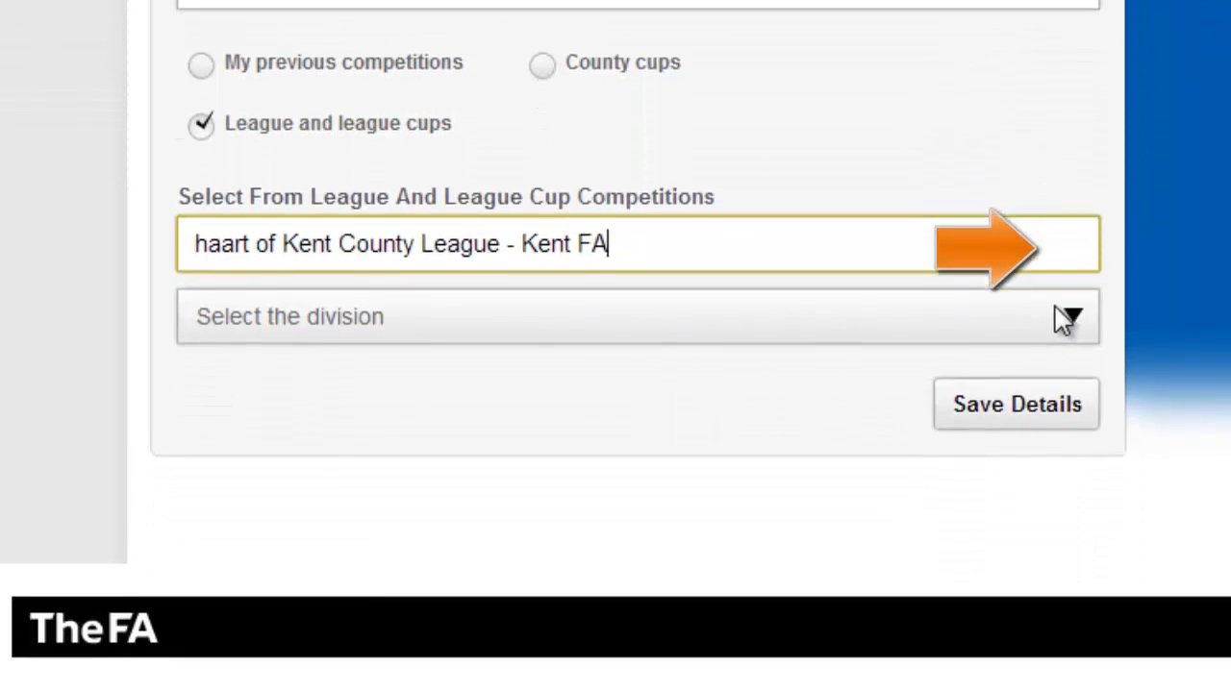
left_click(1067, 542)
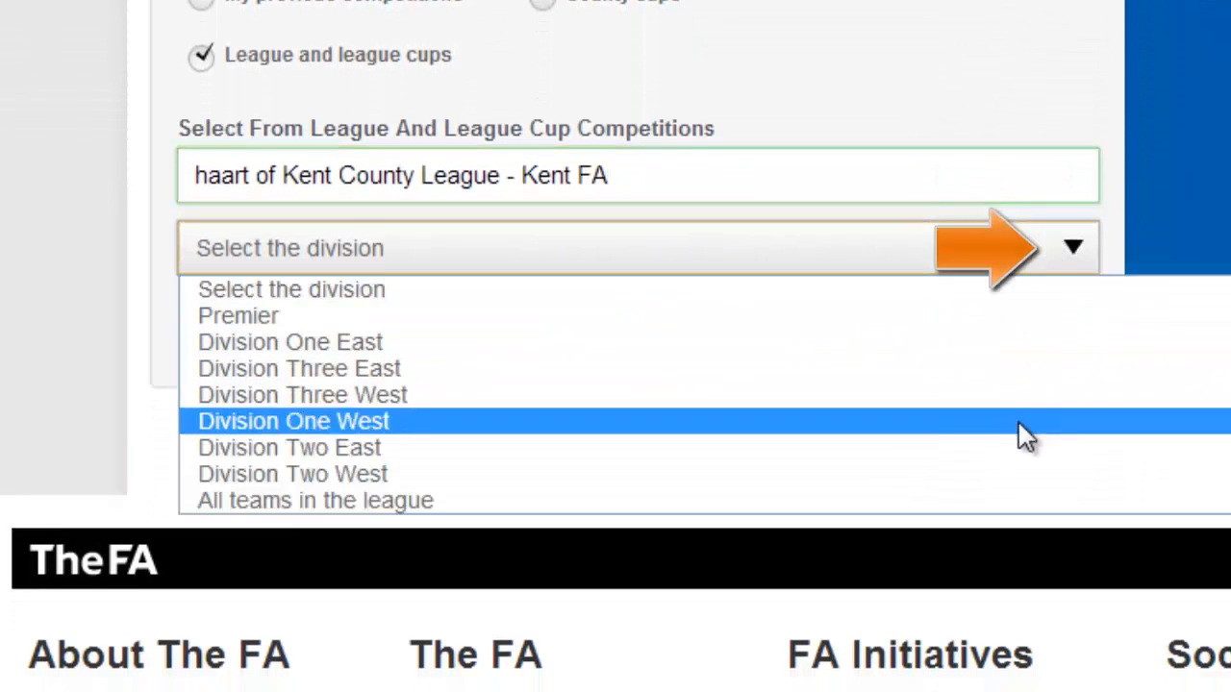
left_click(1014, 498)
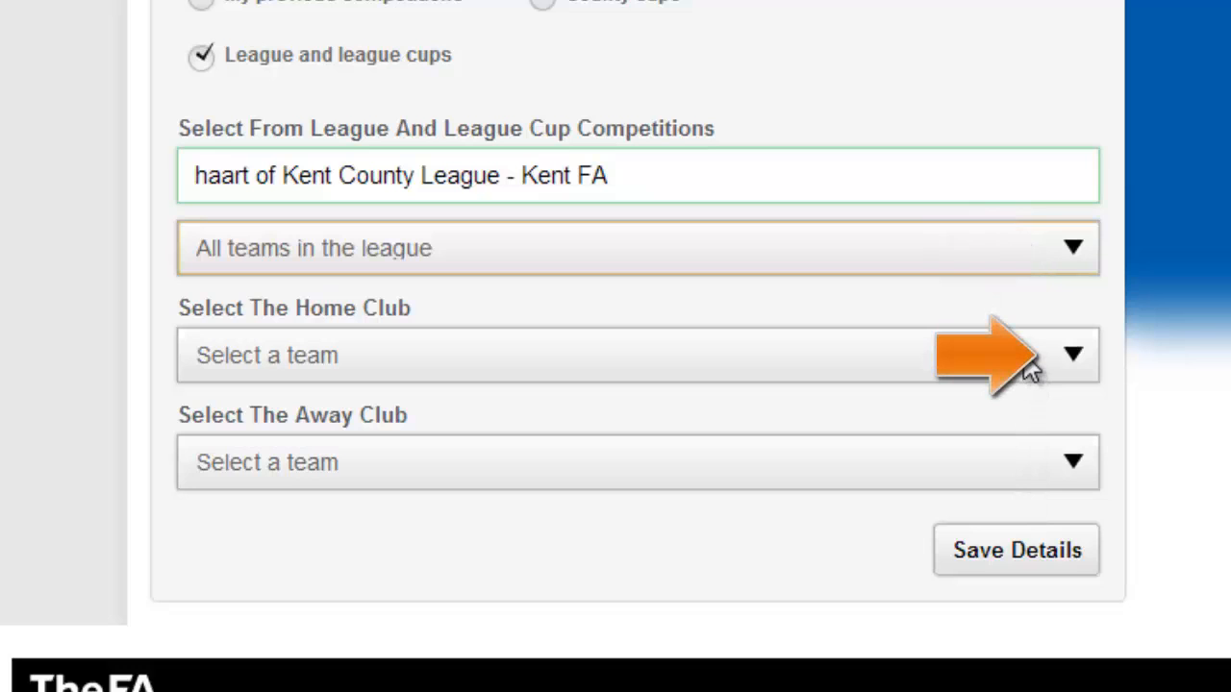
Step: Set the home club to Bromley Green First and the away club to Guru Nanak First, and save the match details
left_click(1030, 370)
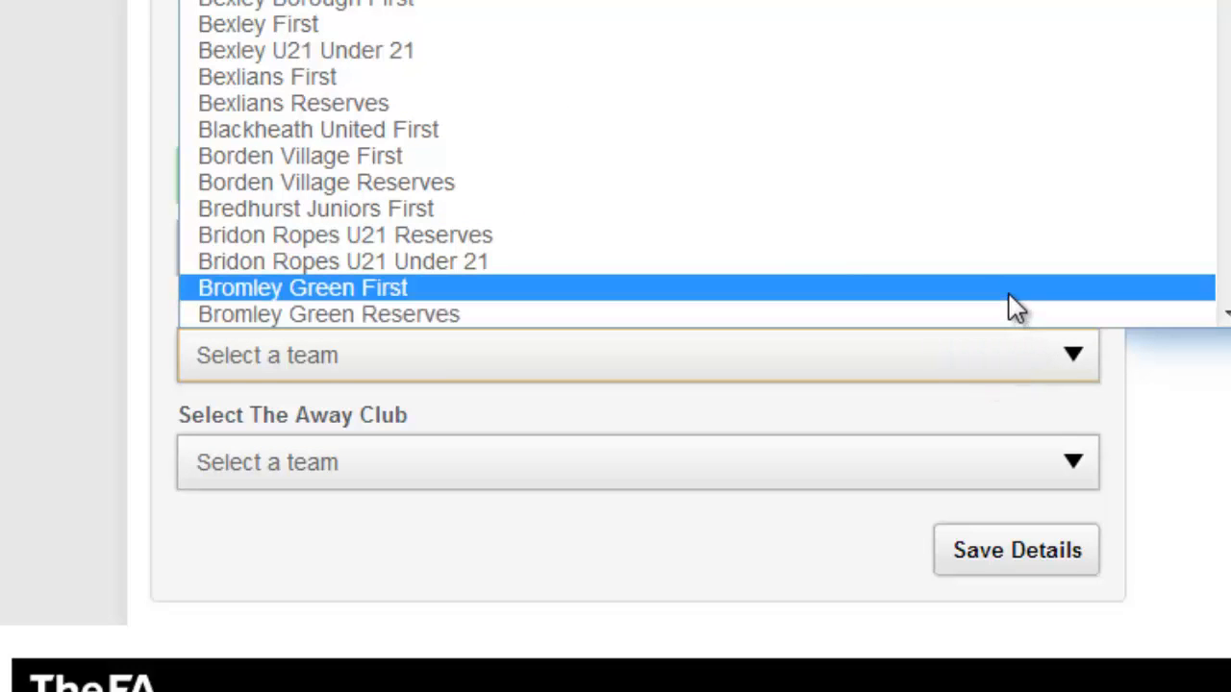
left_click(1016, 306)
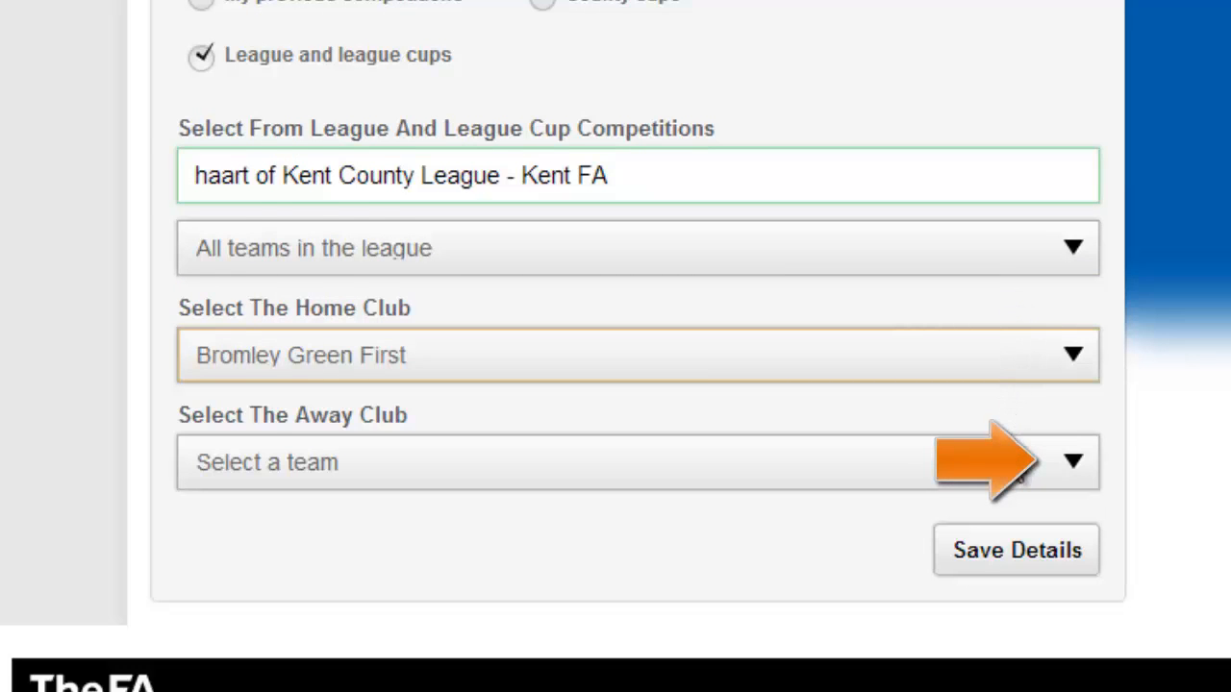
left_click(1016, 476)
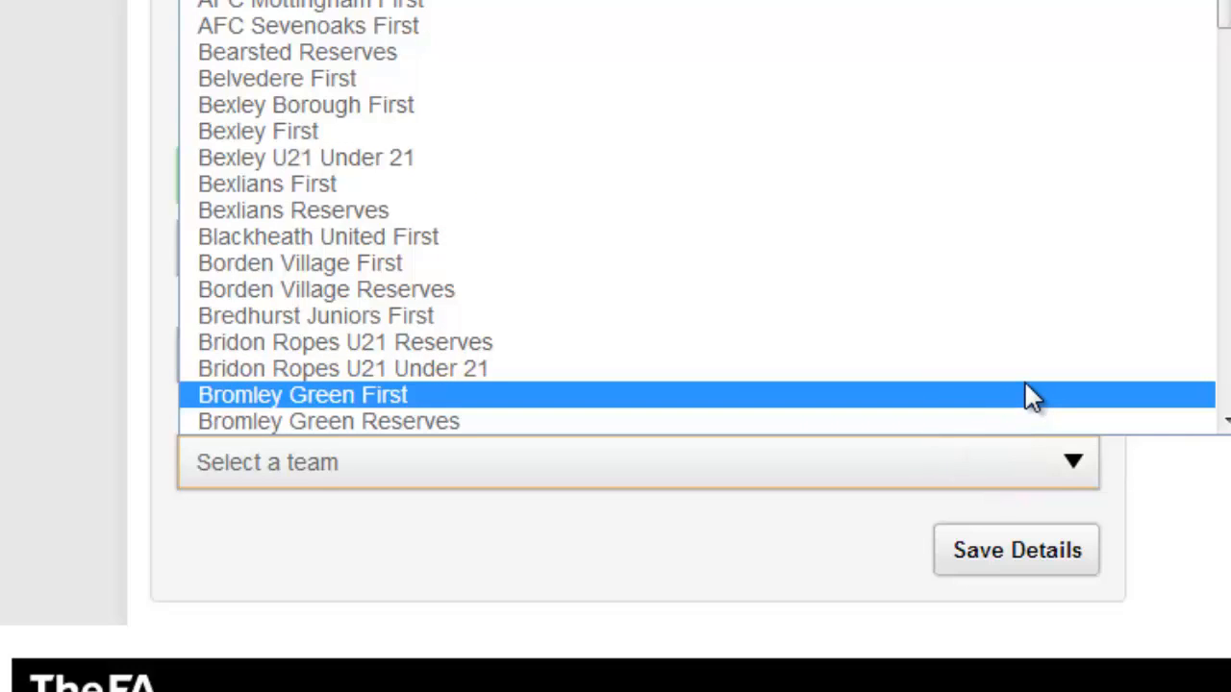
scroll(1025, 387, "down", 8)
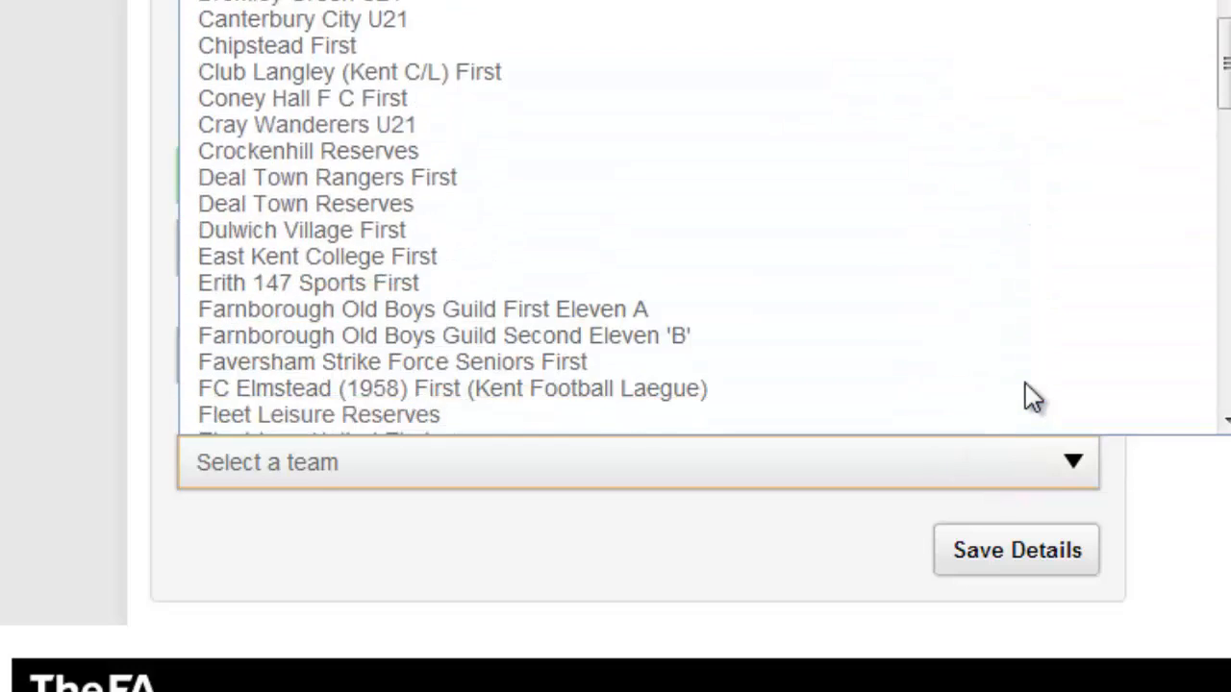
scroll(1031, 397, "down", 2)
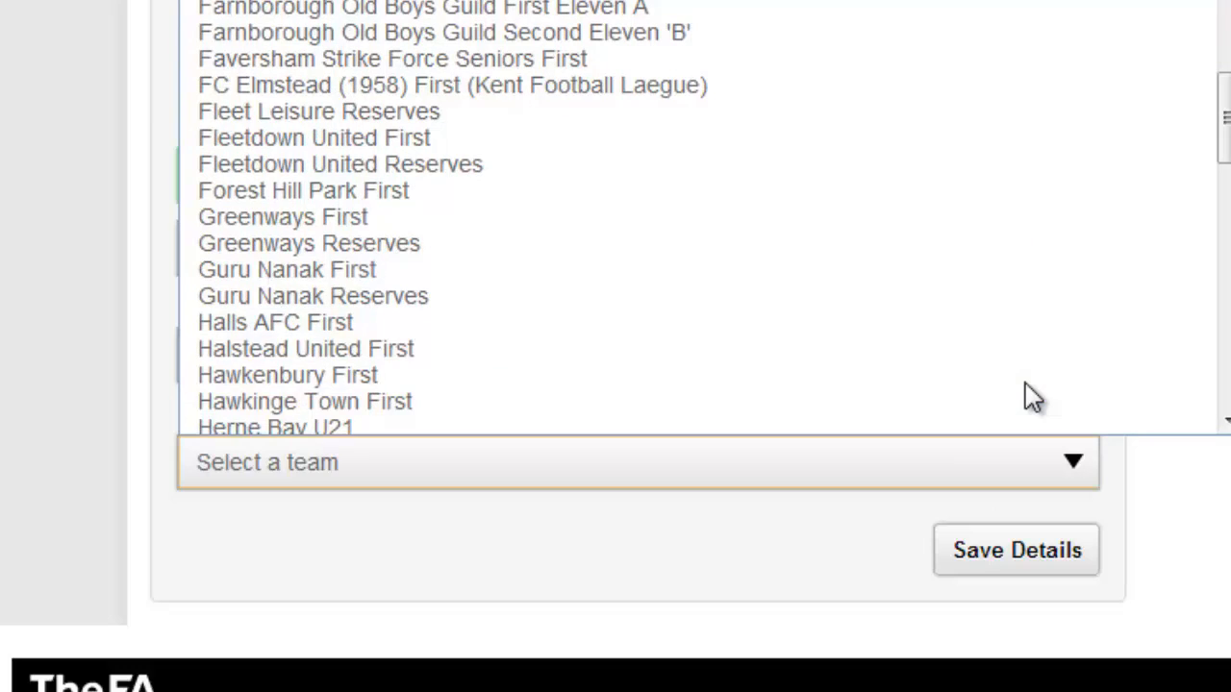
left_click(757, 271)
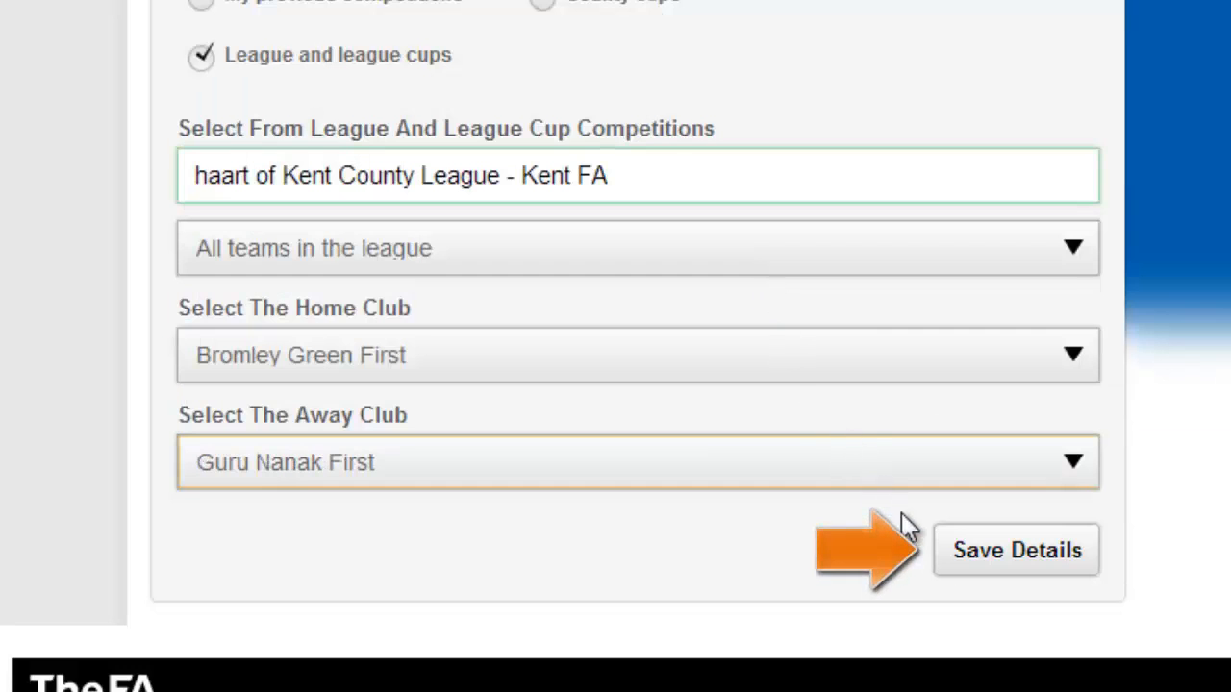
left_click(996, 573)
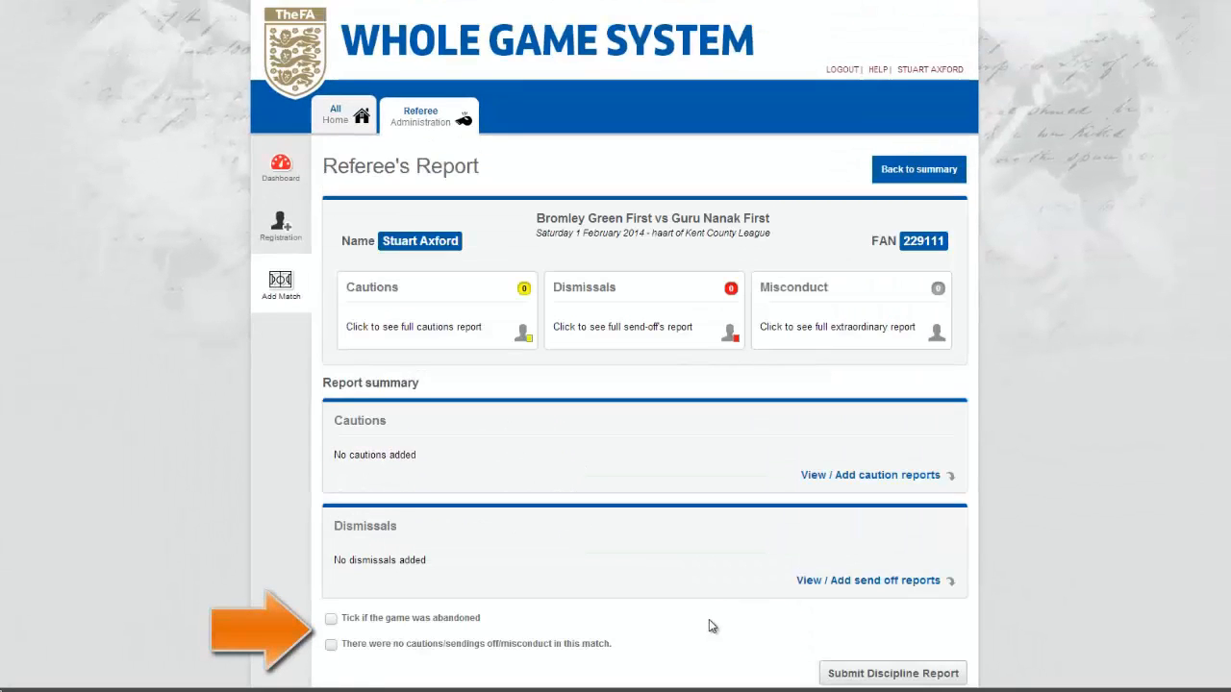
Step: Add a caution report for a Bromley Green First player with caution code C2
left_click(842, 484)
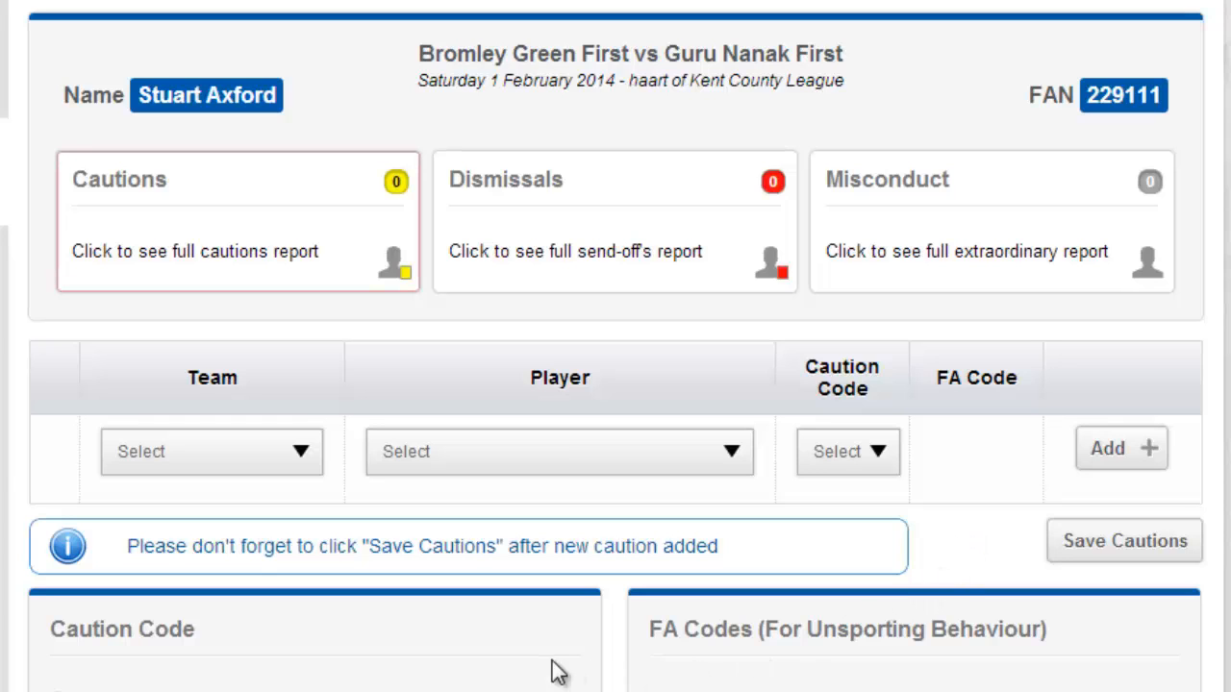
left_click(307, 448)
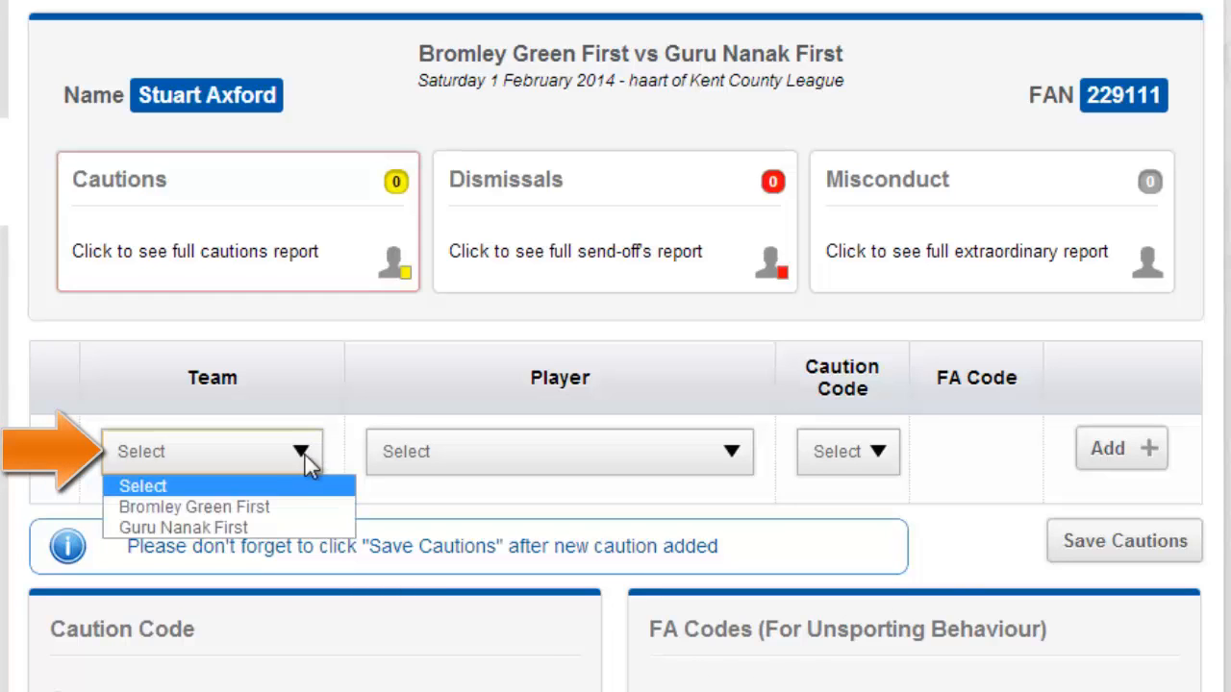
left_click(287, 506)
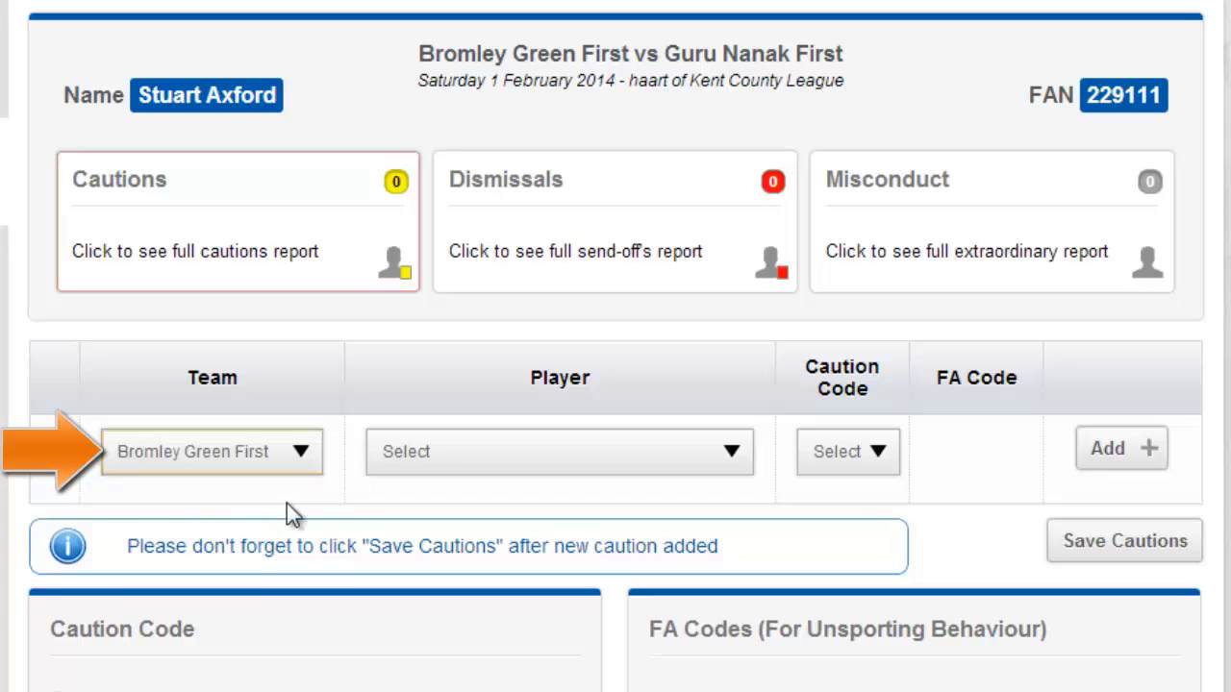
left_click(495, 455)
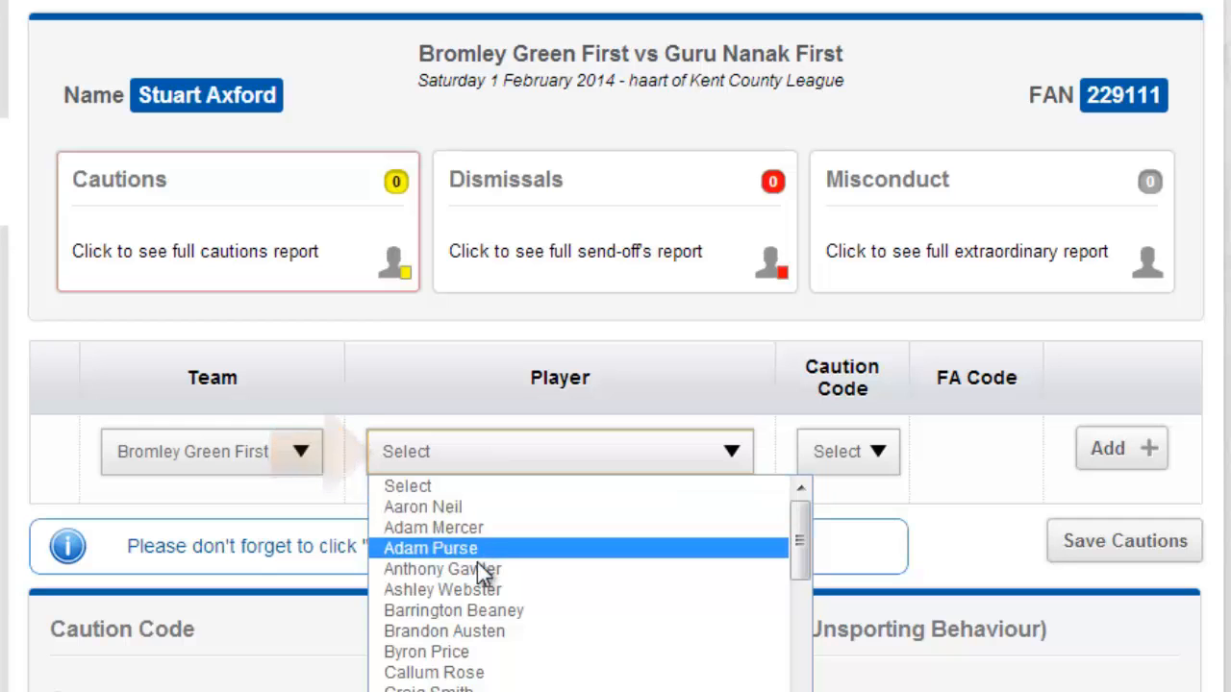
scroll(475, 673, "down", 3)
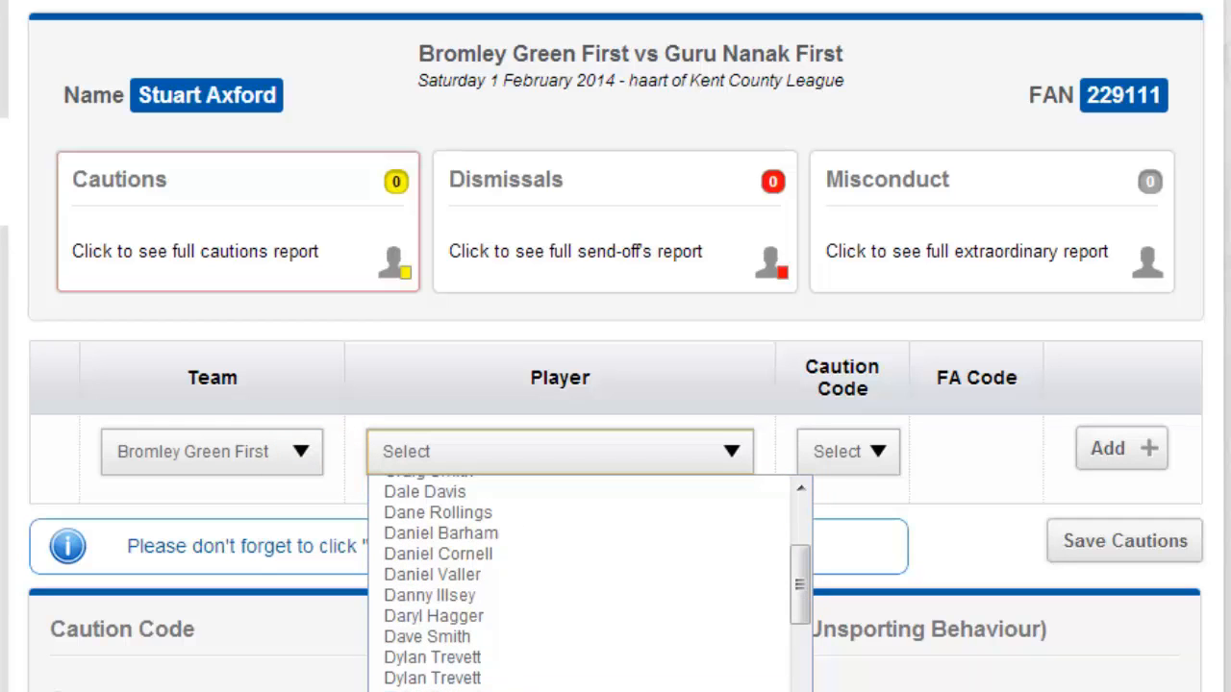
left_click(462, 690)
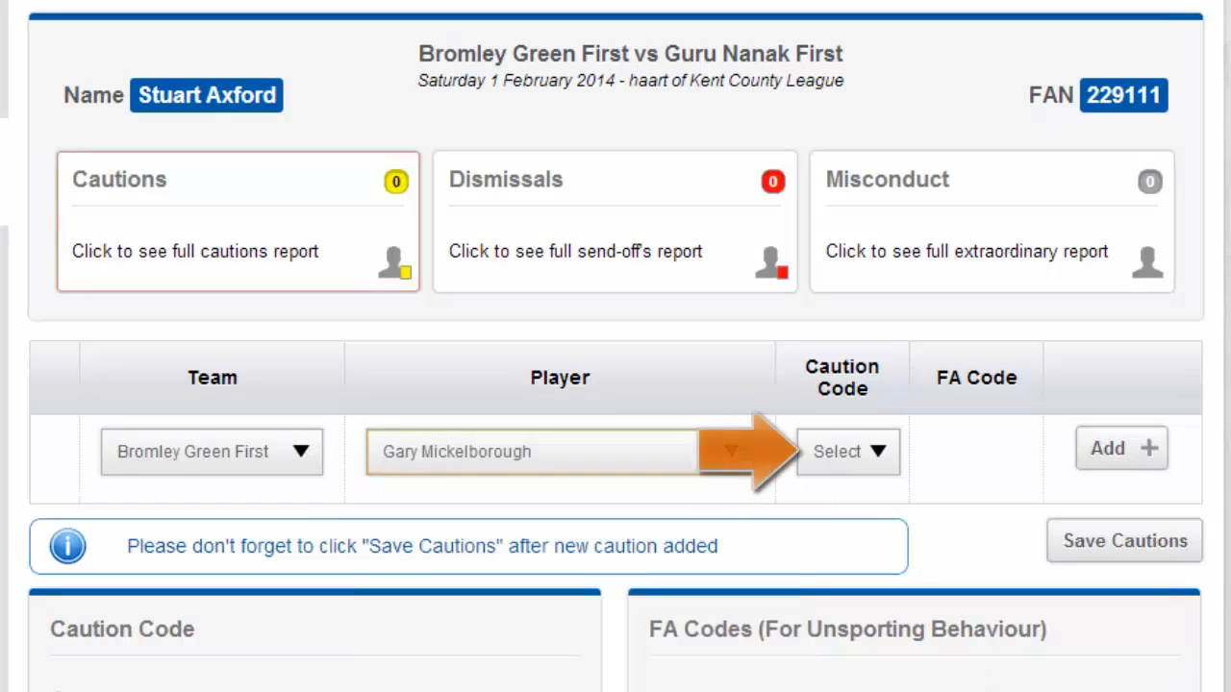
left_click(877, 456)
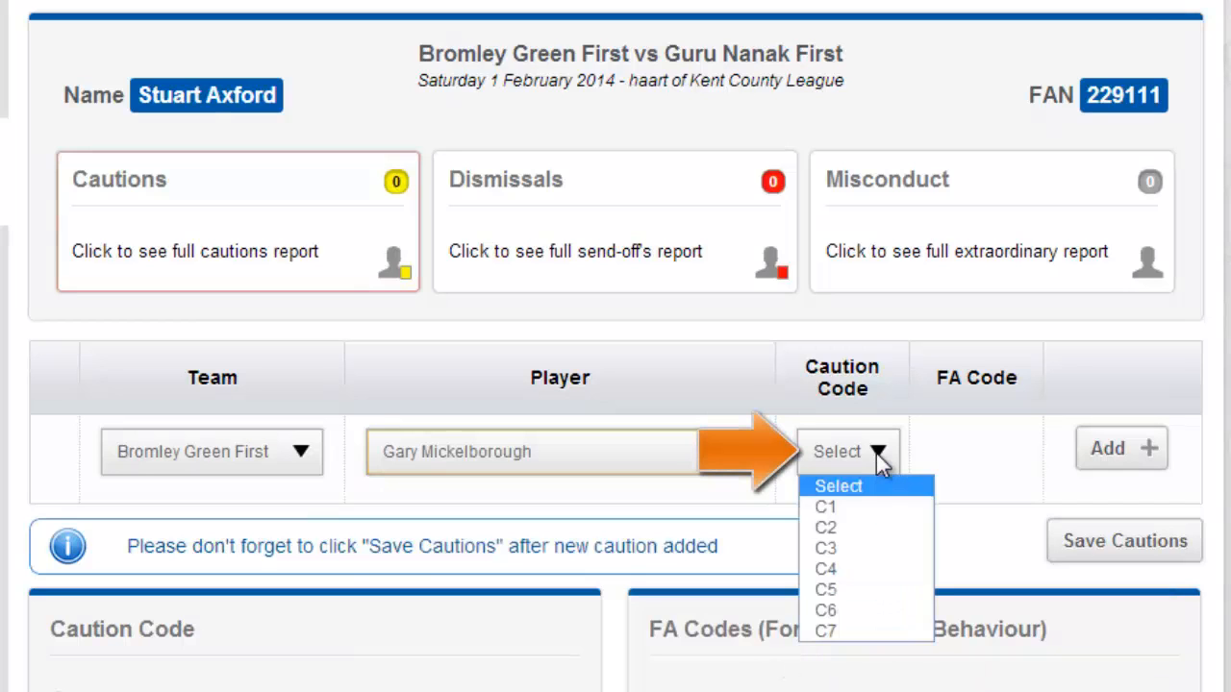
left_click(875, 530)
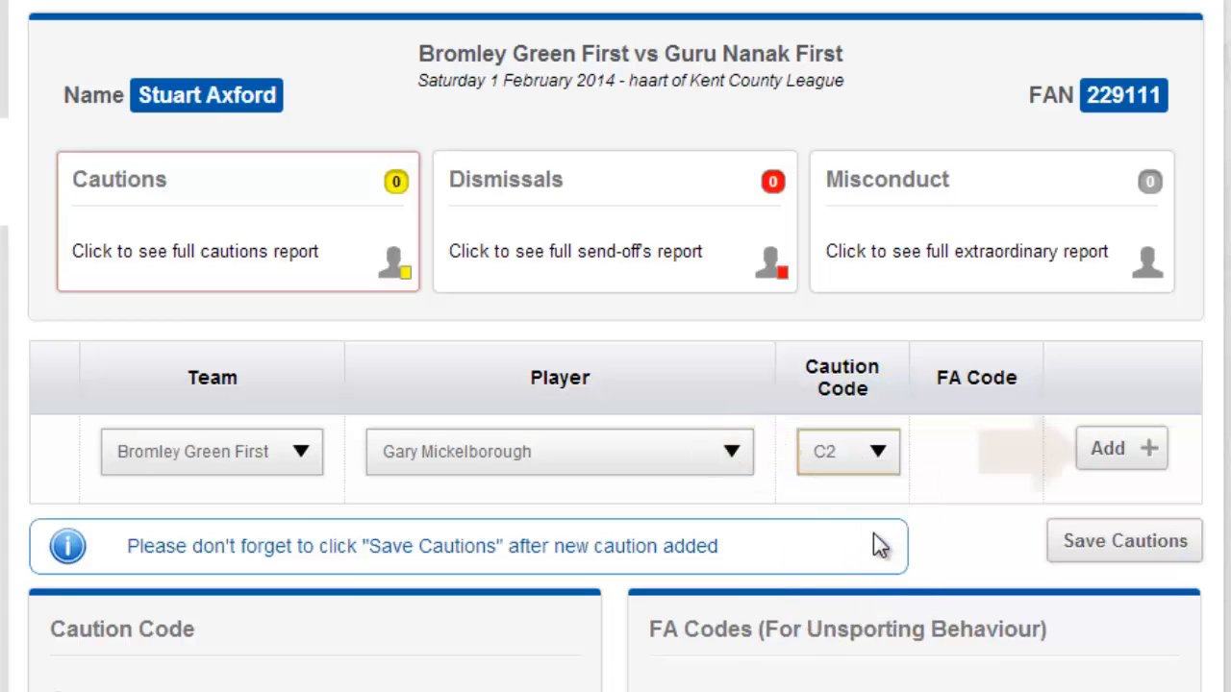
left_click(1097, 456)
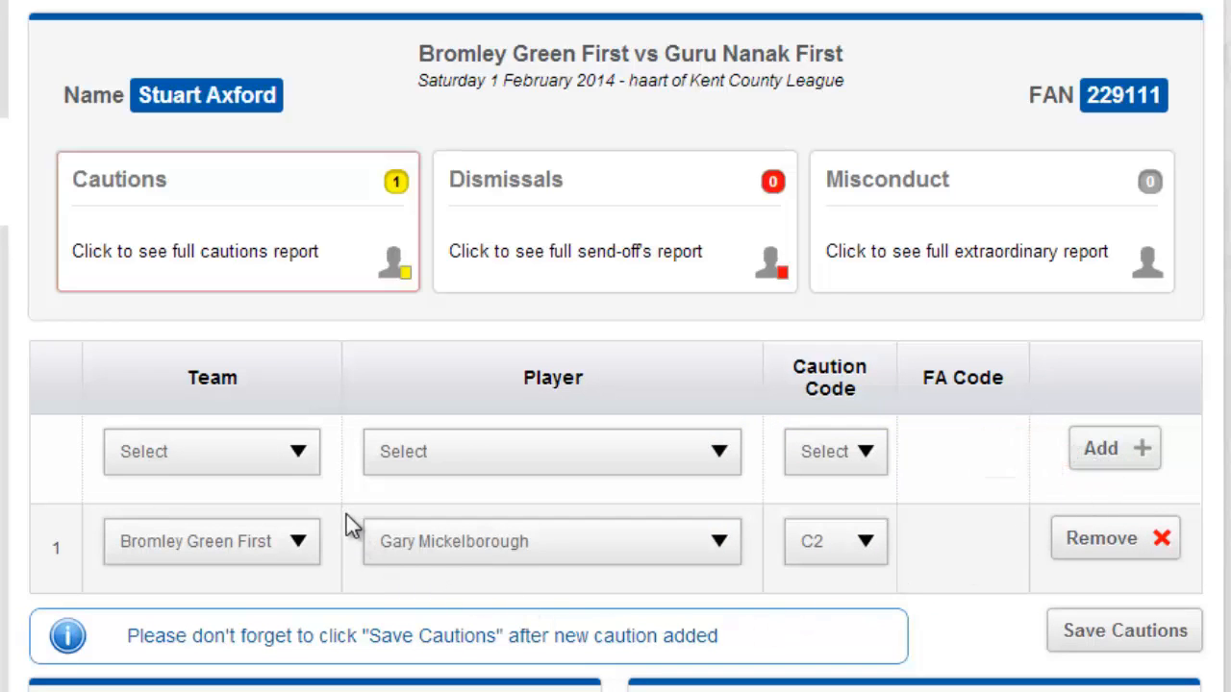
Step: Add a caution for a Guru Nanak First player with caution code C1 and FA code AA, and remove it again
left_click(308, 454)
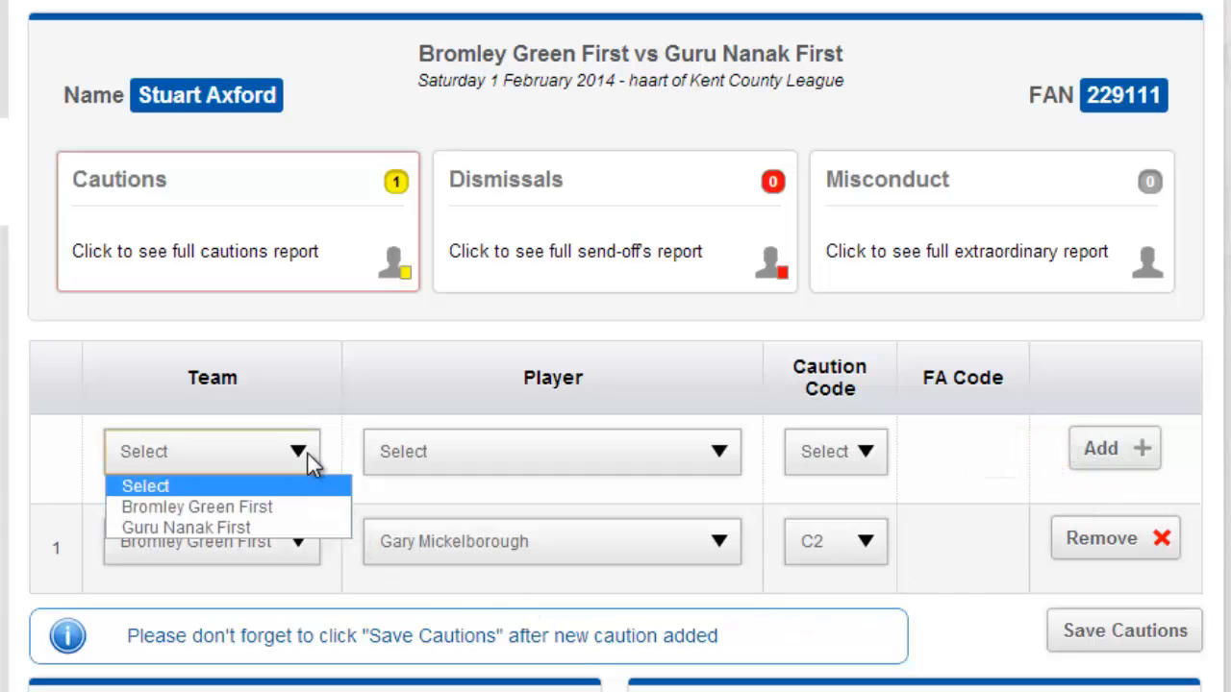
left_click(293, 528)
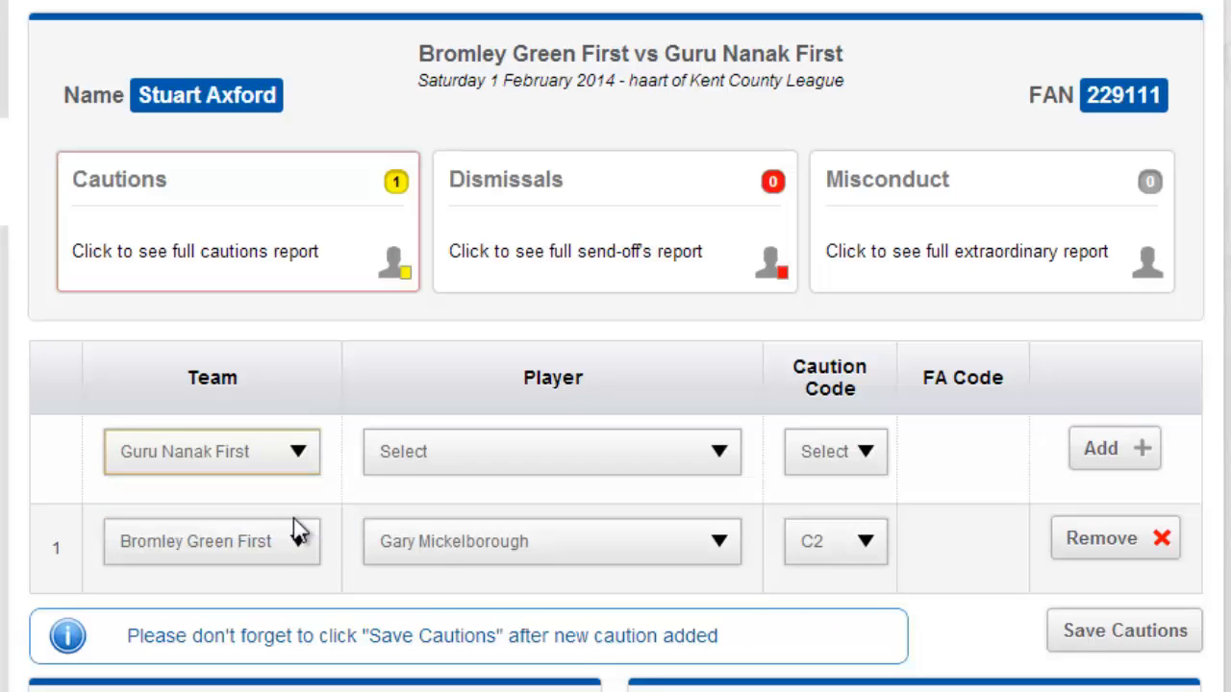
left_click(473, 460)
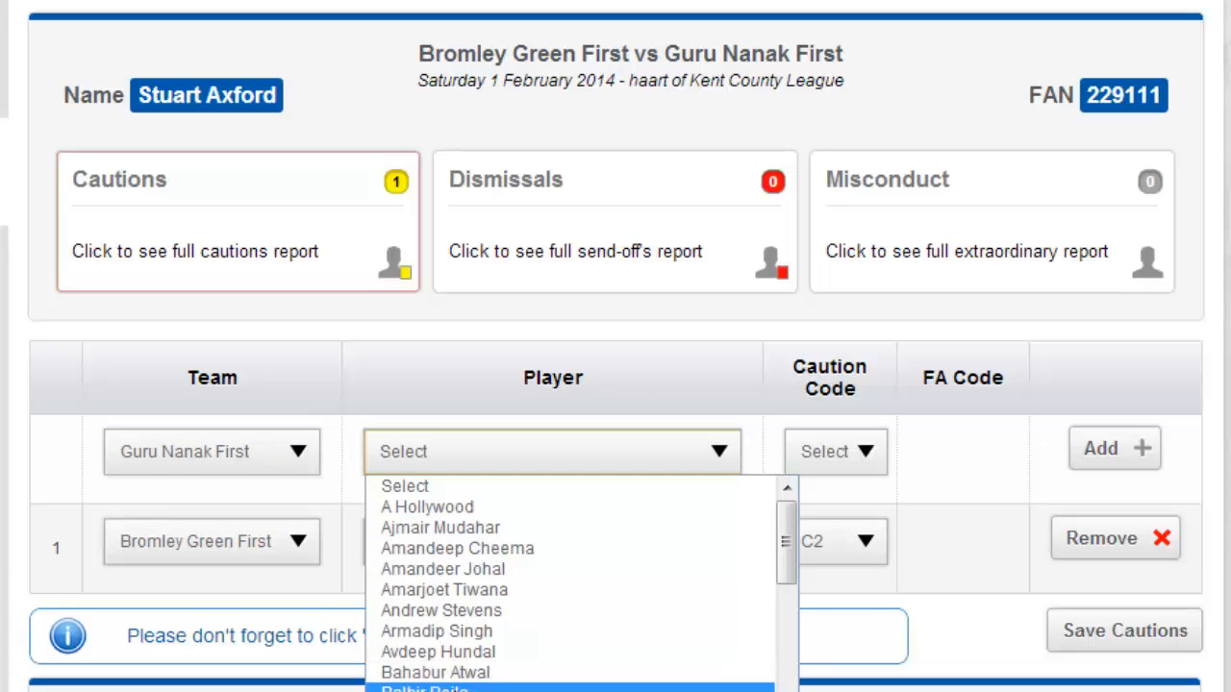
left_click(452, 691)
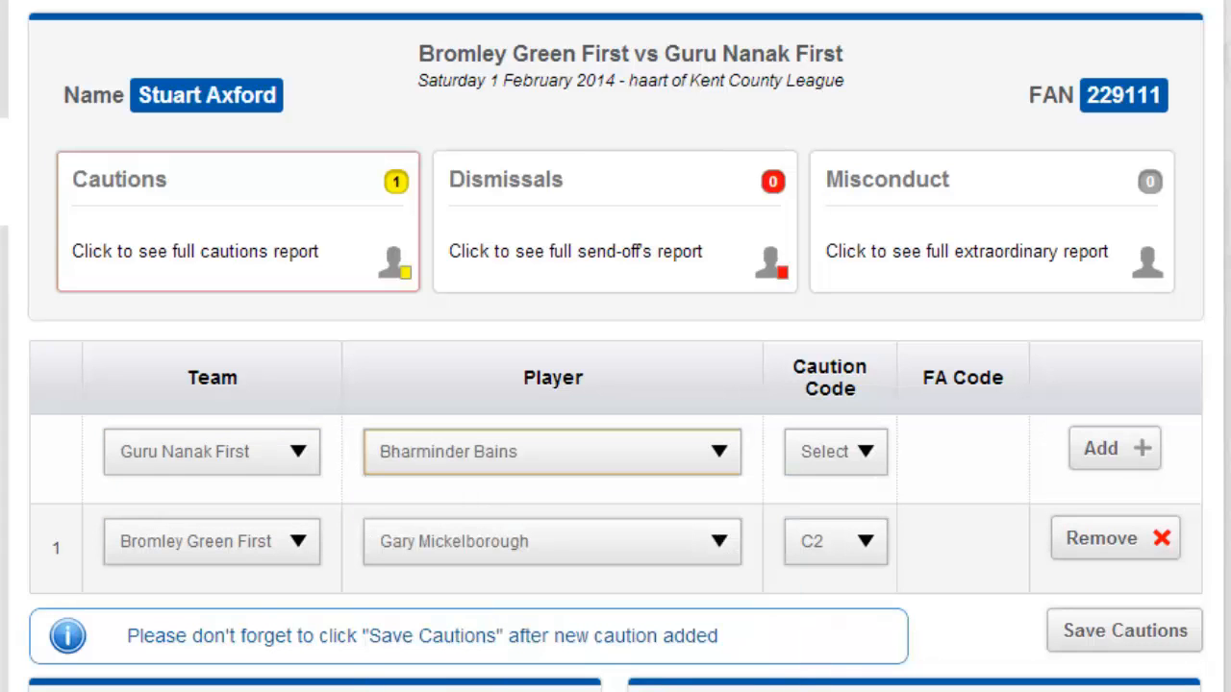
left_click(794, 460)
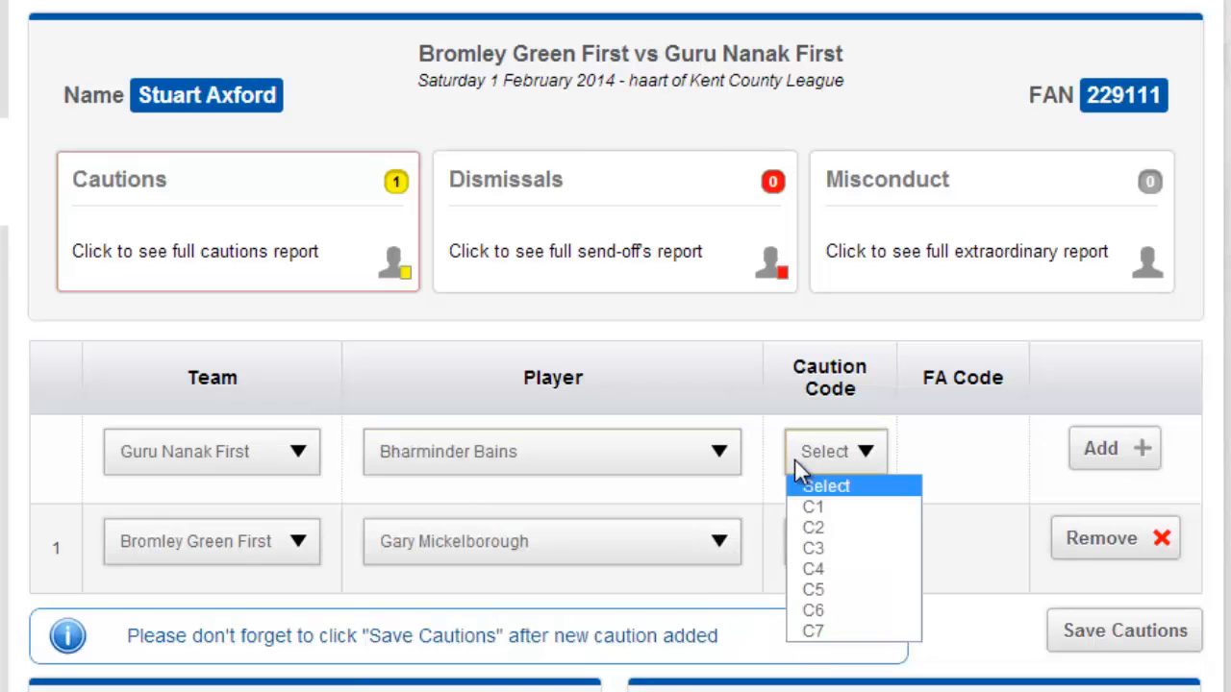
left_click(810, 507)
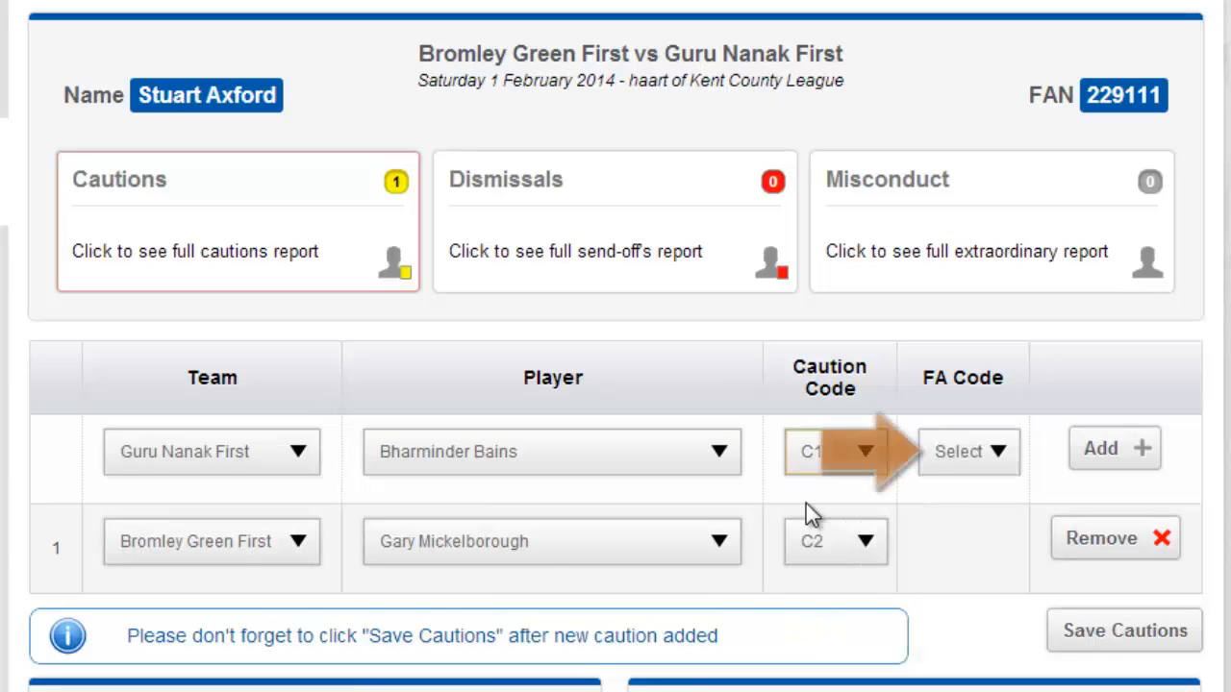
left_click(976, 461)
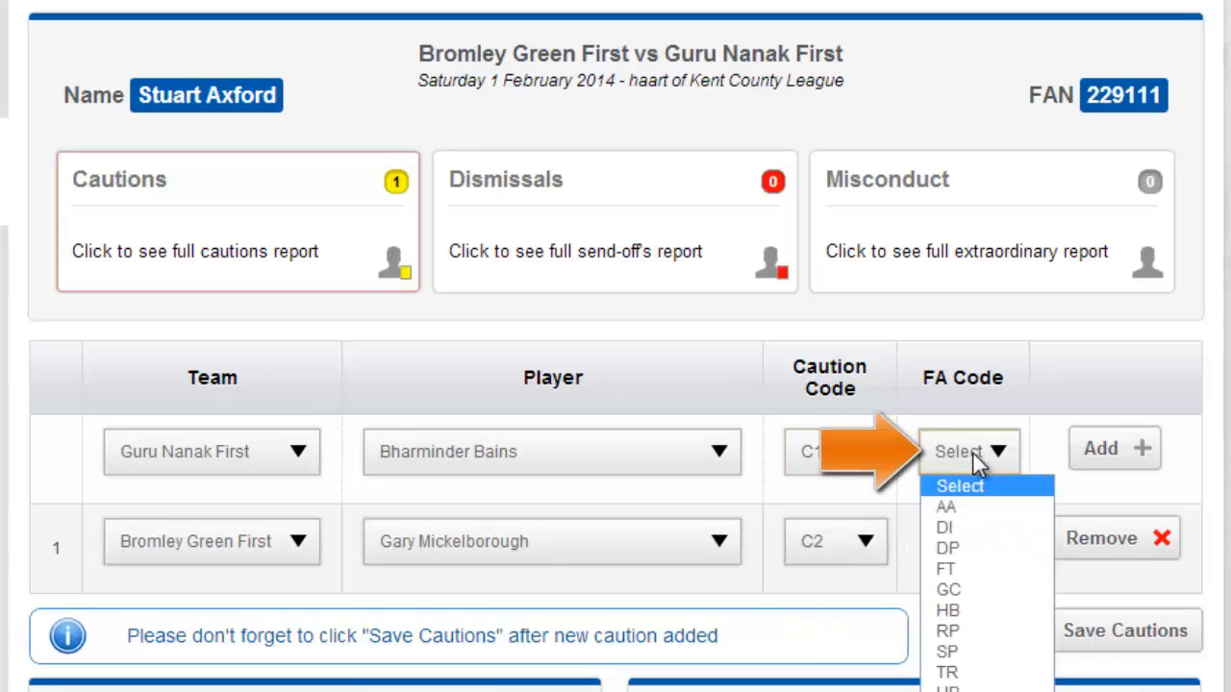
left_click(970, 505)
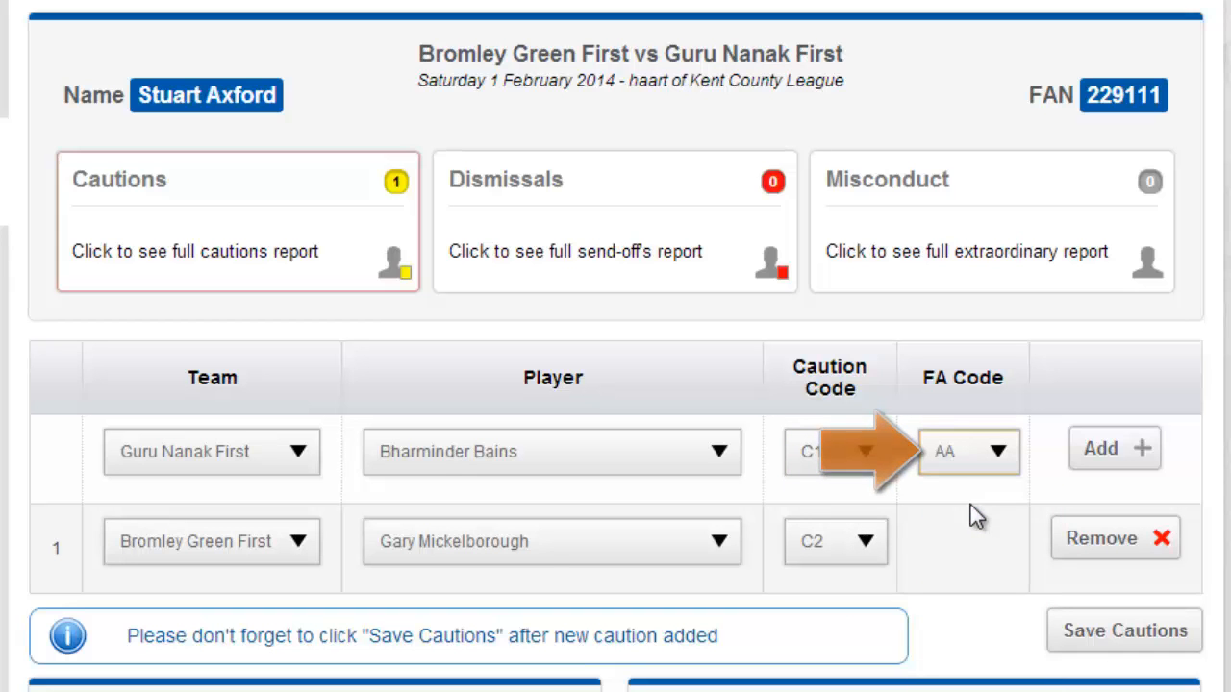
scroll(1103, 423, "down", 1)
left_click(1103, 423)
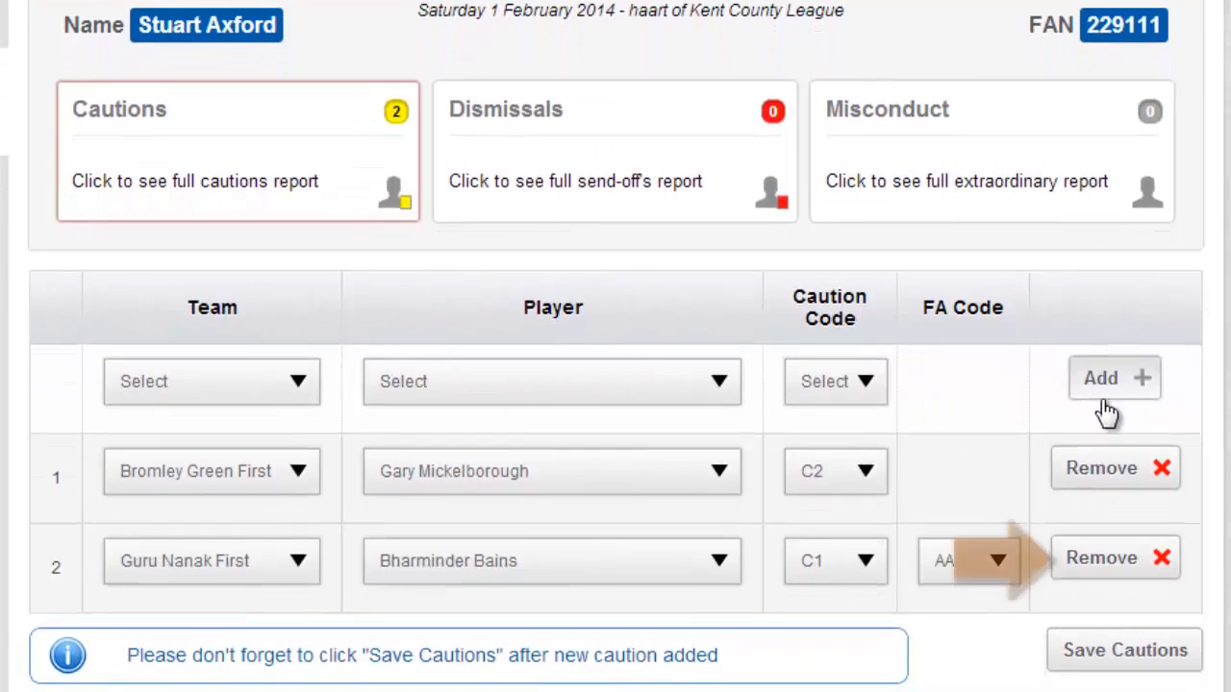
left_click(1140, 567)
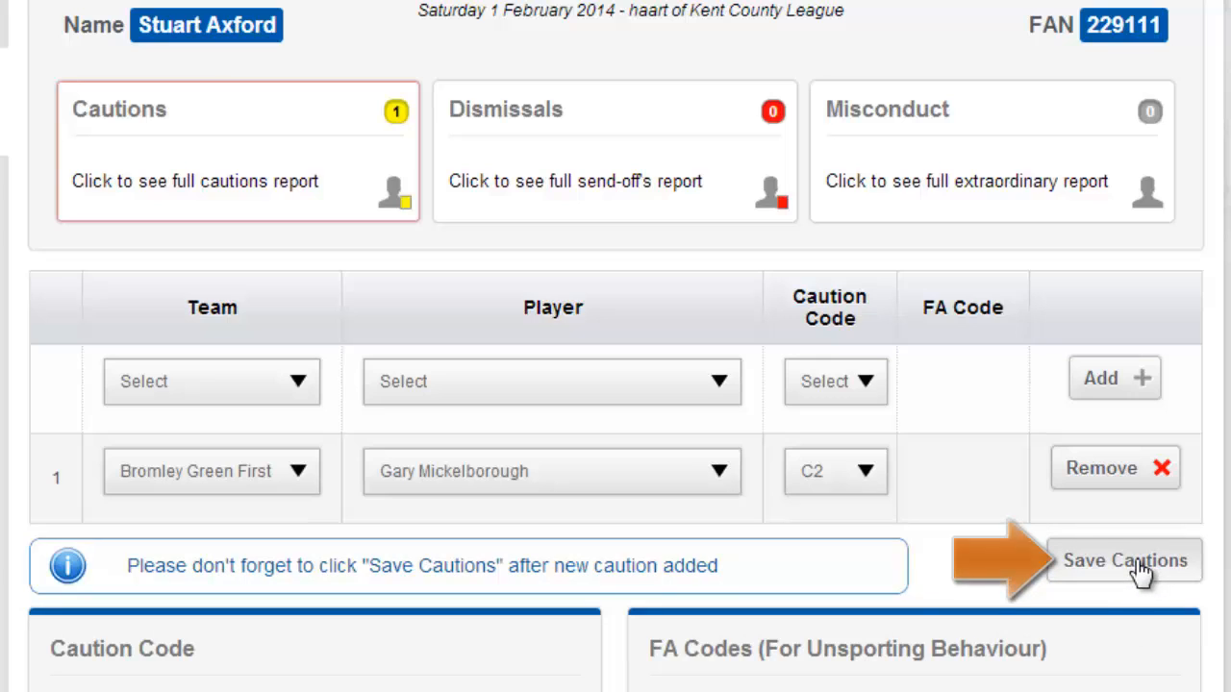
Step: Save the match's cautions and open its dismissals report
left_click(1141, 569)
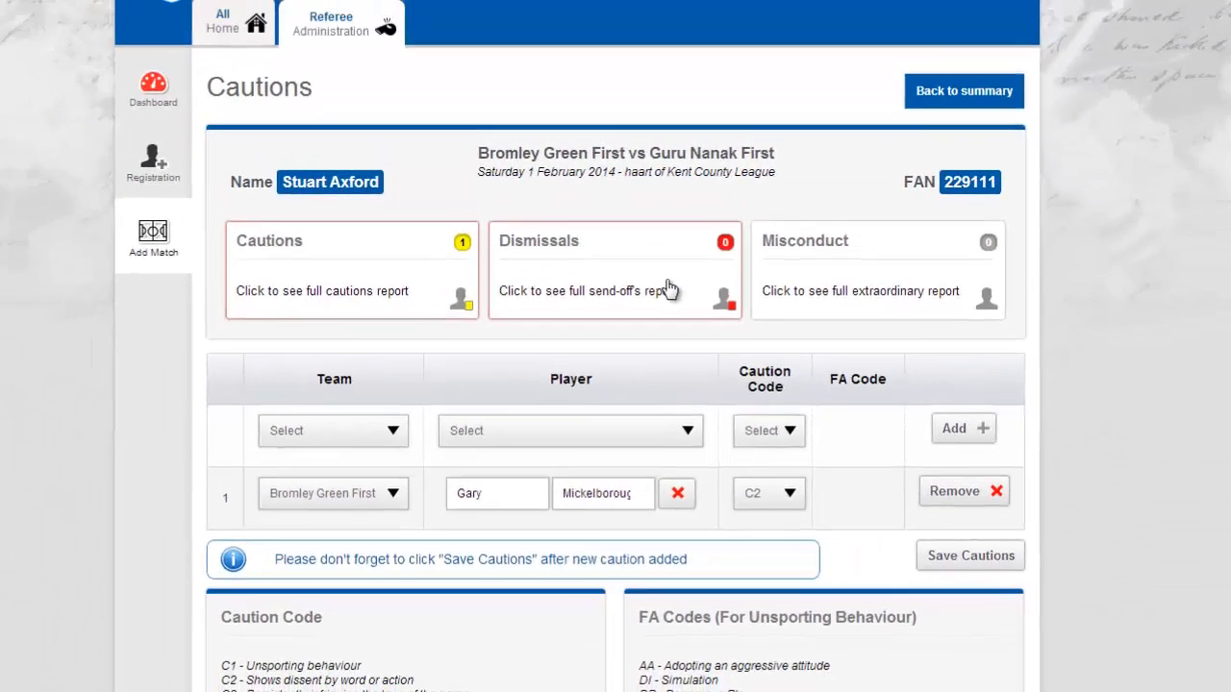
left_click(690, 180)
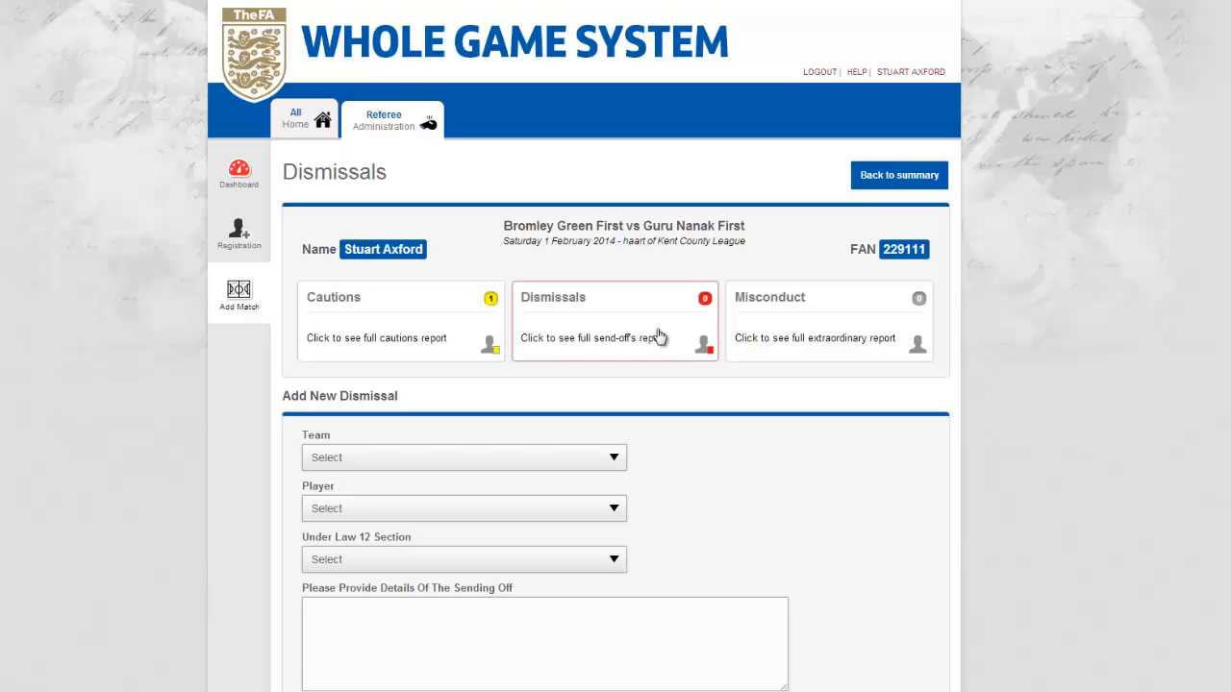
Step: Add a dismissal for a Bromley Green First player under S2 violent conduct, with the sending-off details "violent conduct"
scroll(659, 335, "down", 3)
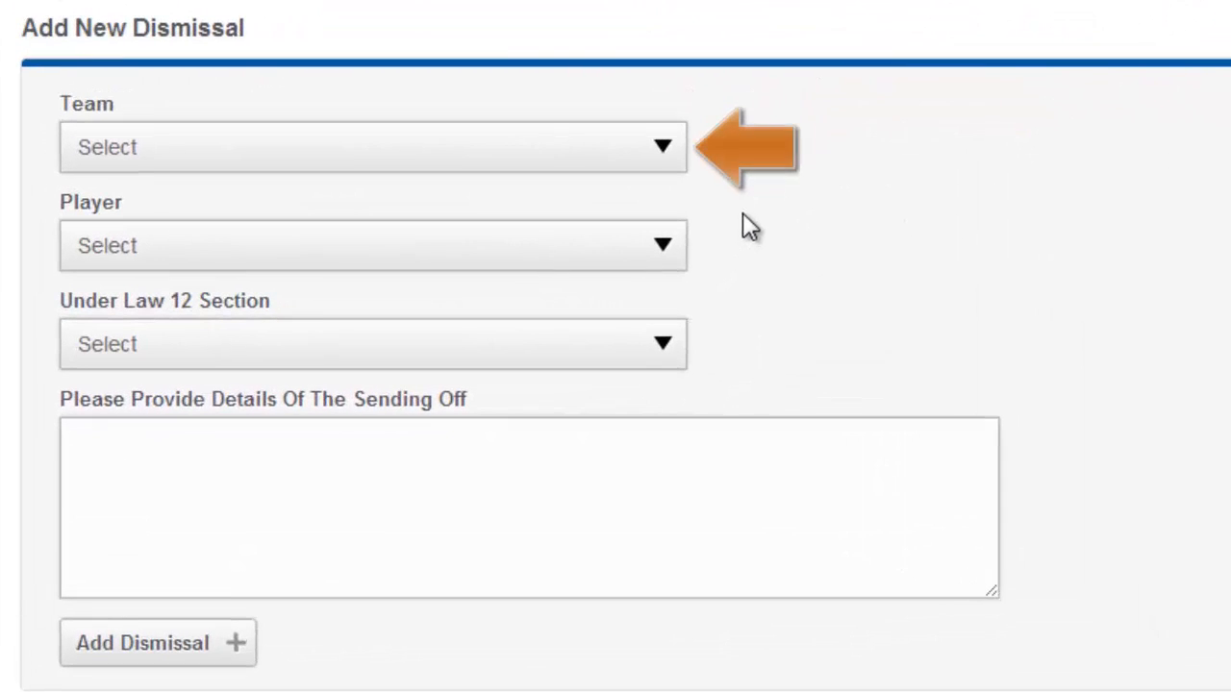
left_click(666, 159)
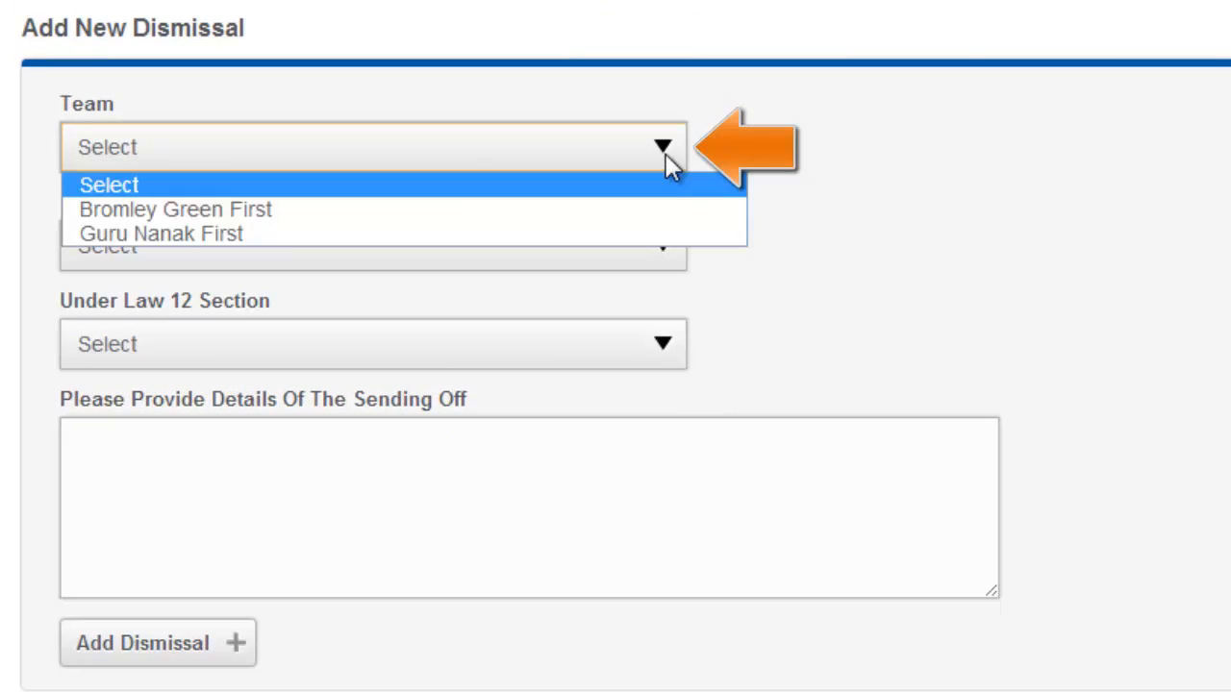
left_click(659, 207)
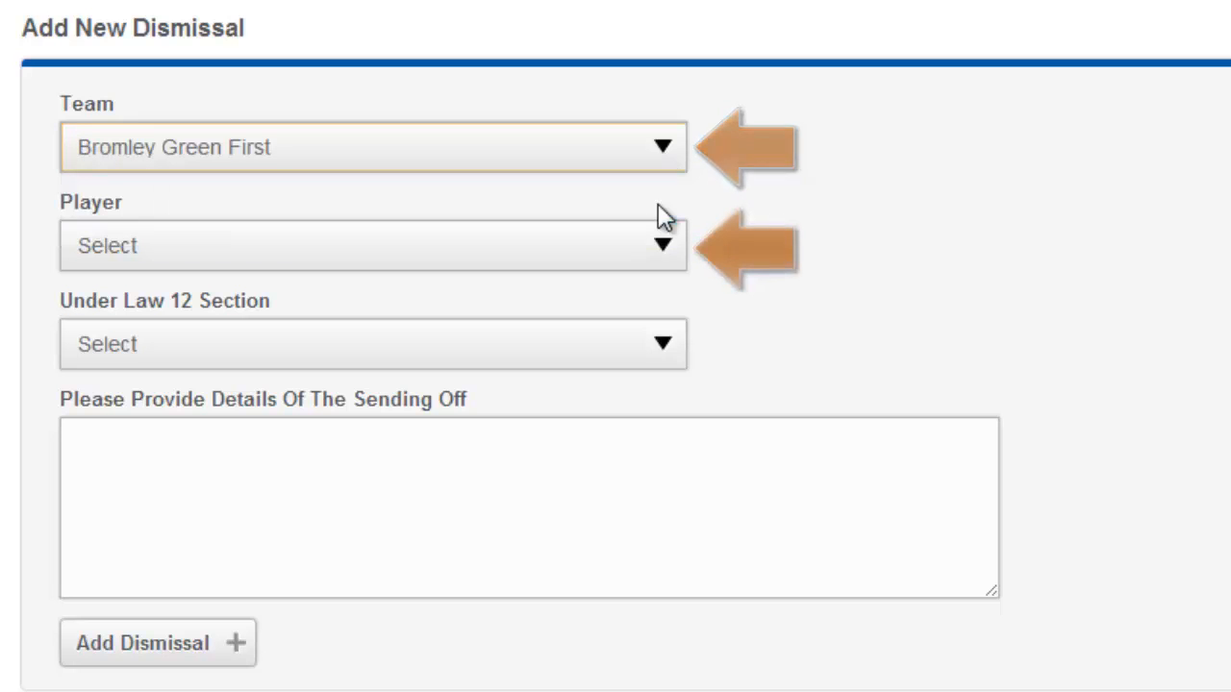
left_click(671, 258)
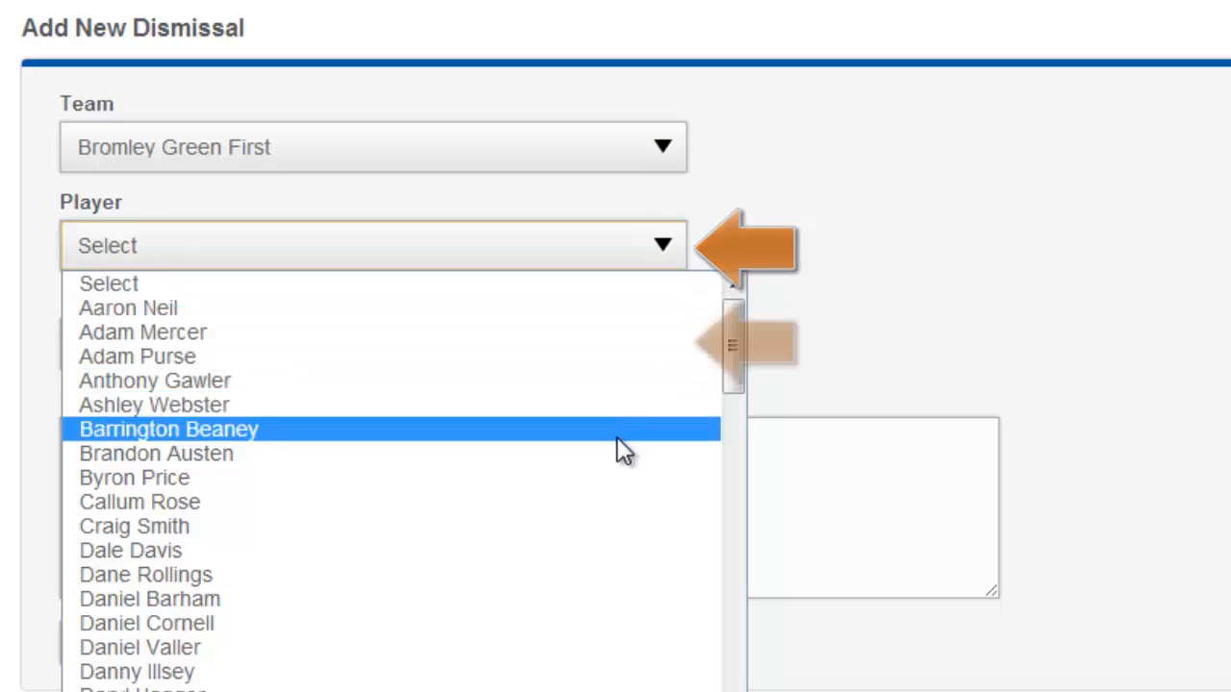
left_click(620, 454)
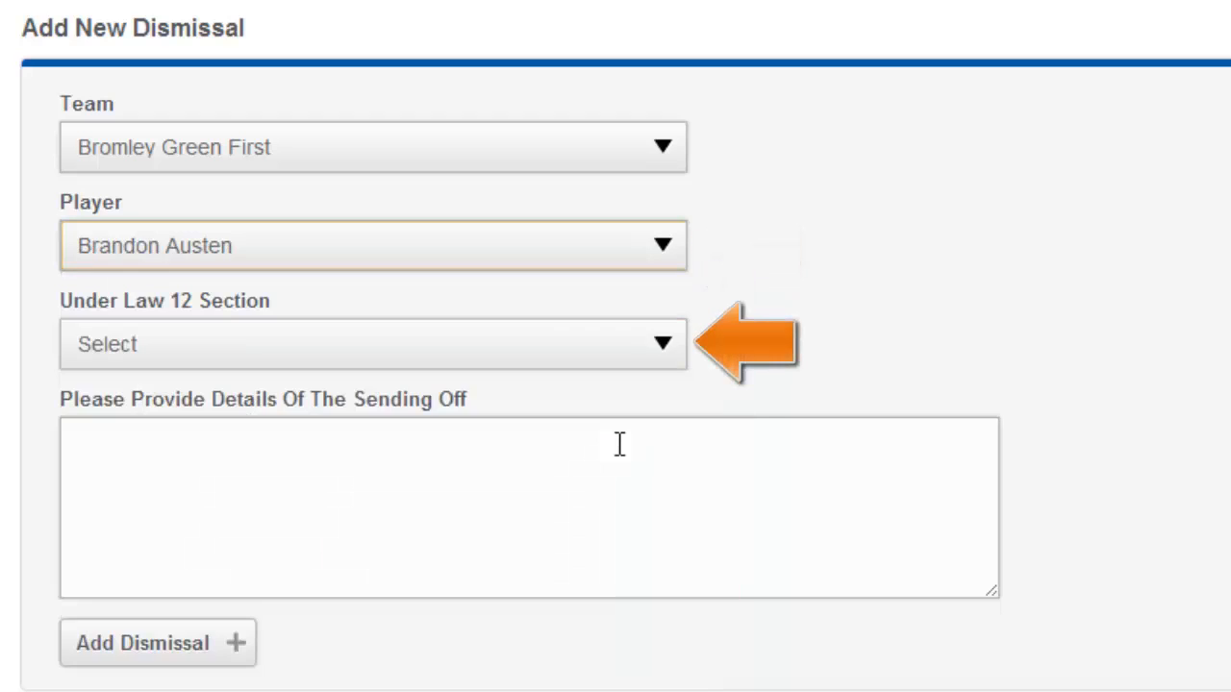
left_click(633, 357)
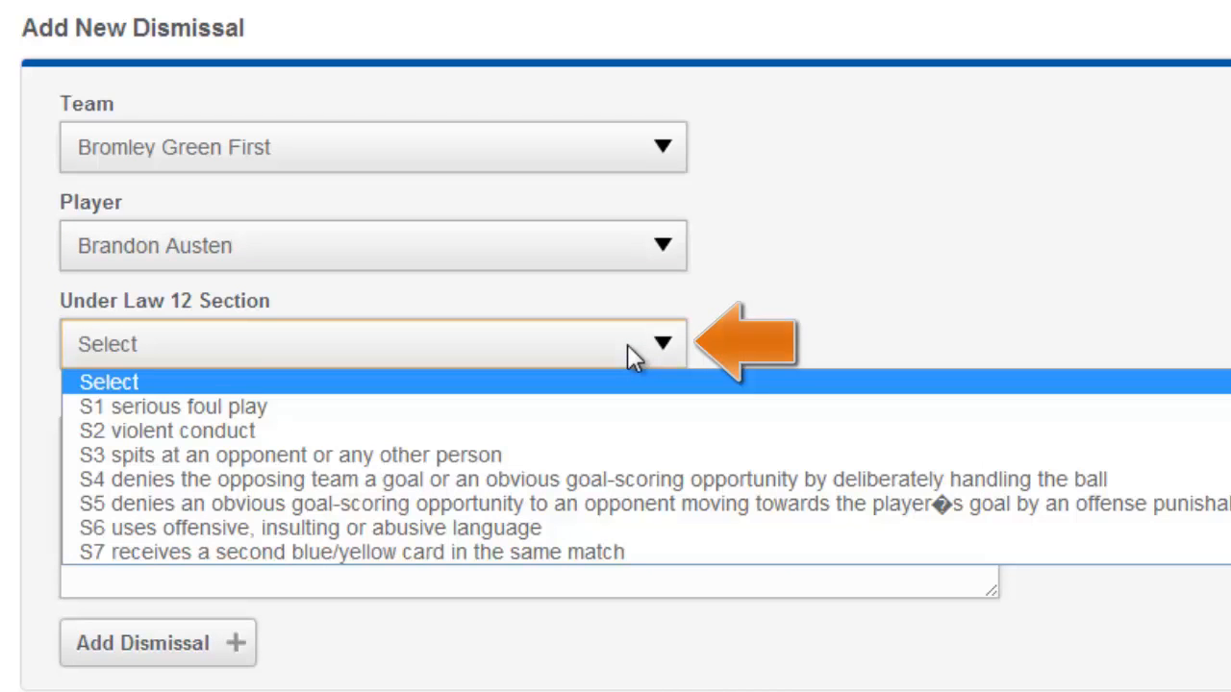
left_click(623, 429)
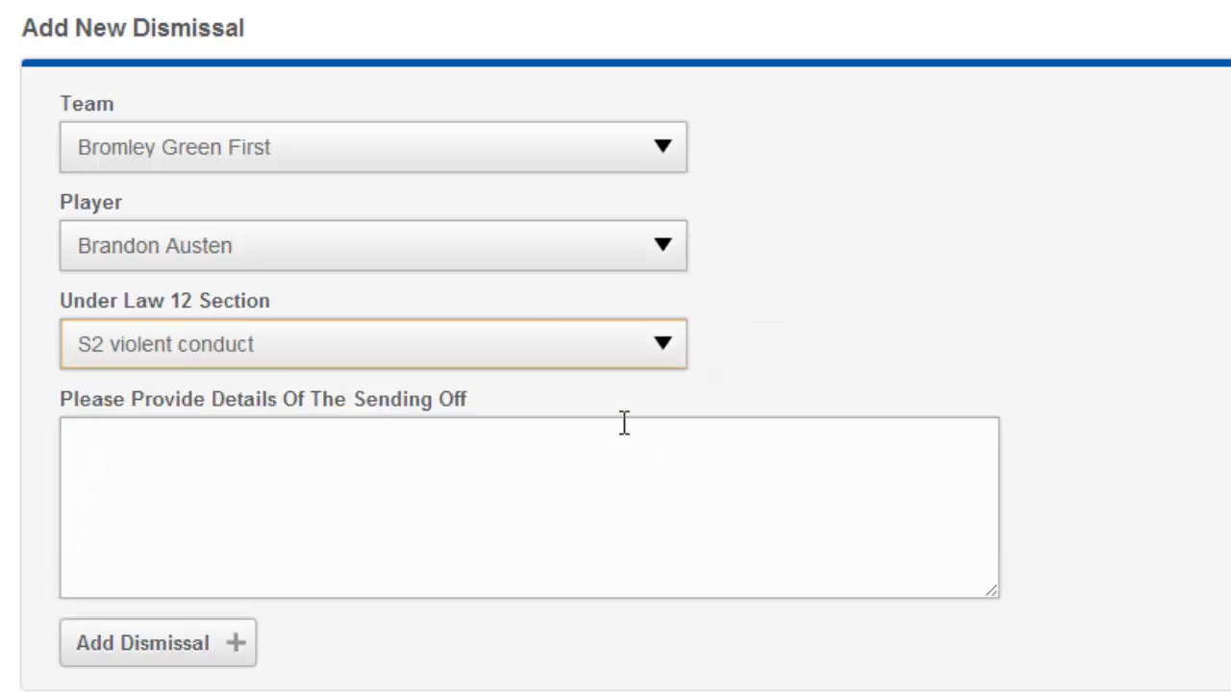
left_click(622, 482)
type("vio")
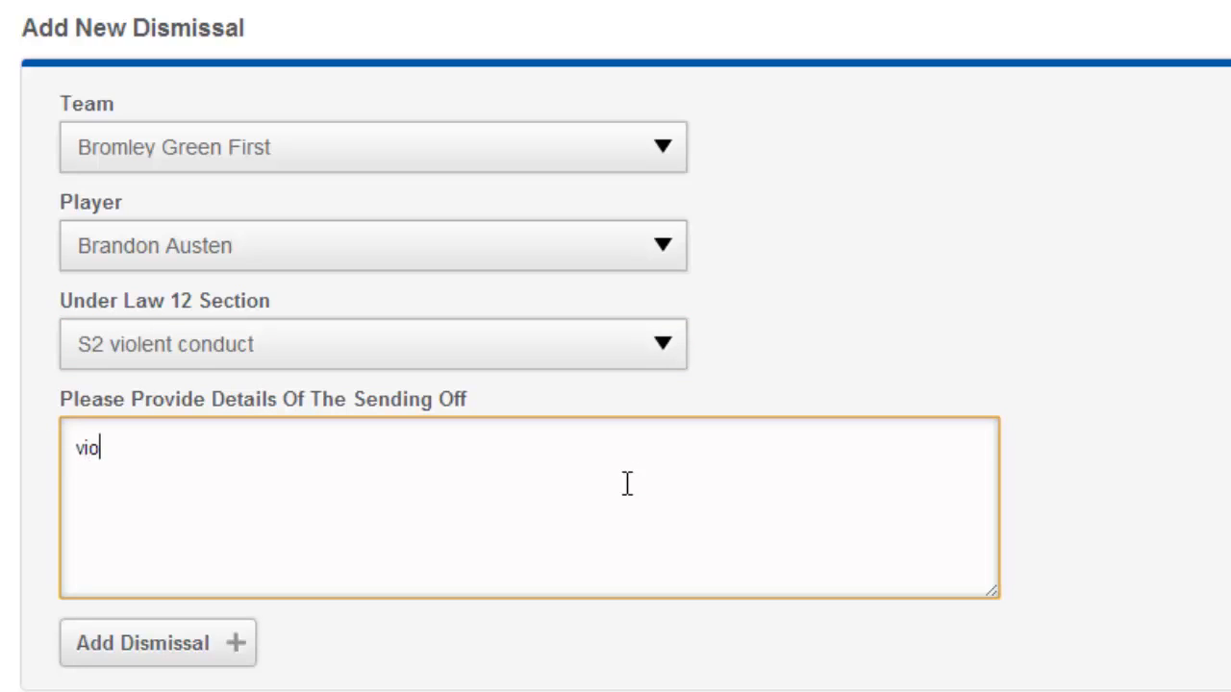
type("lent conduct")
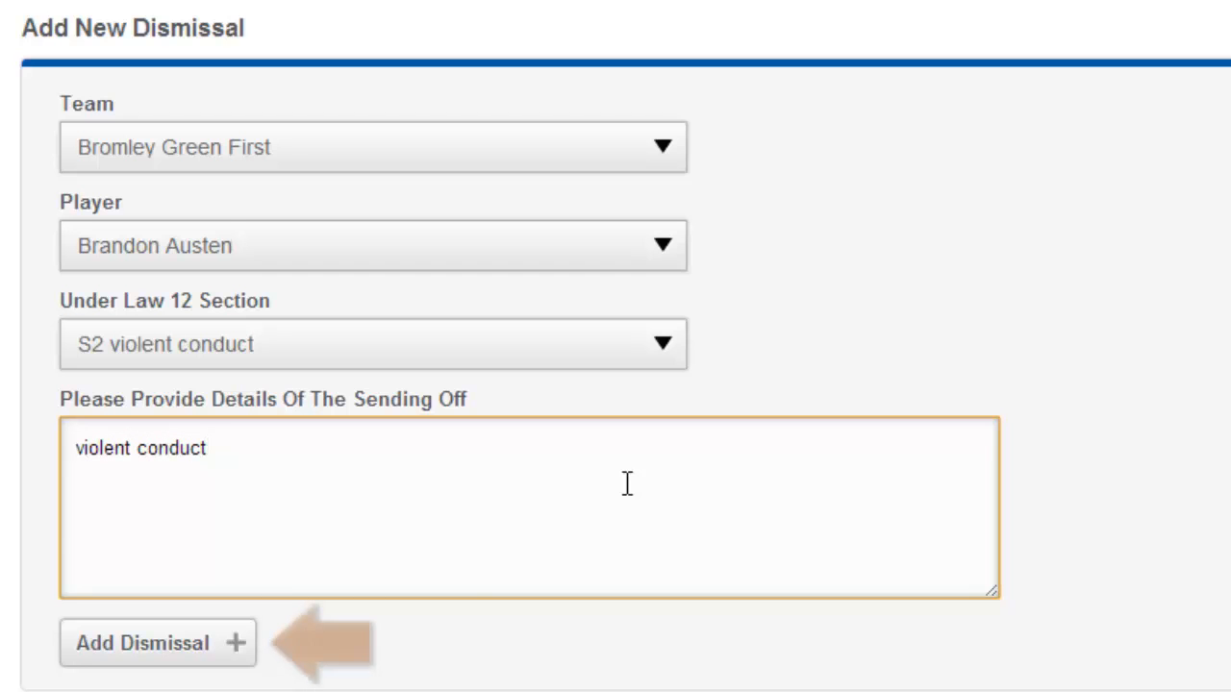
left_click(188, 649)
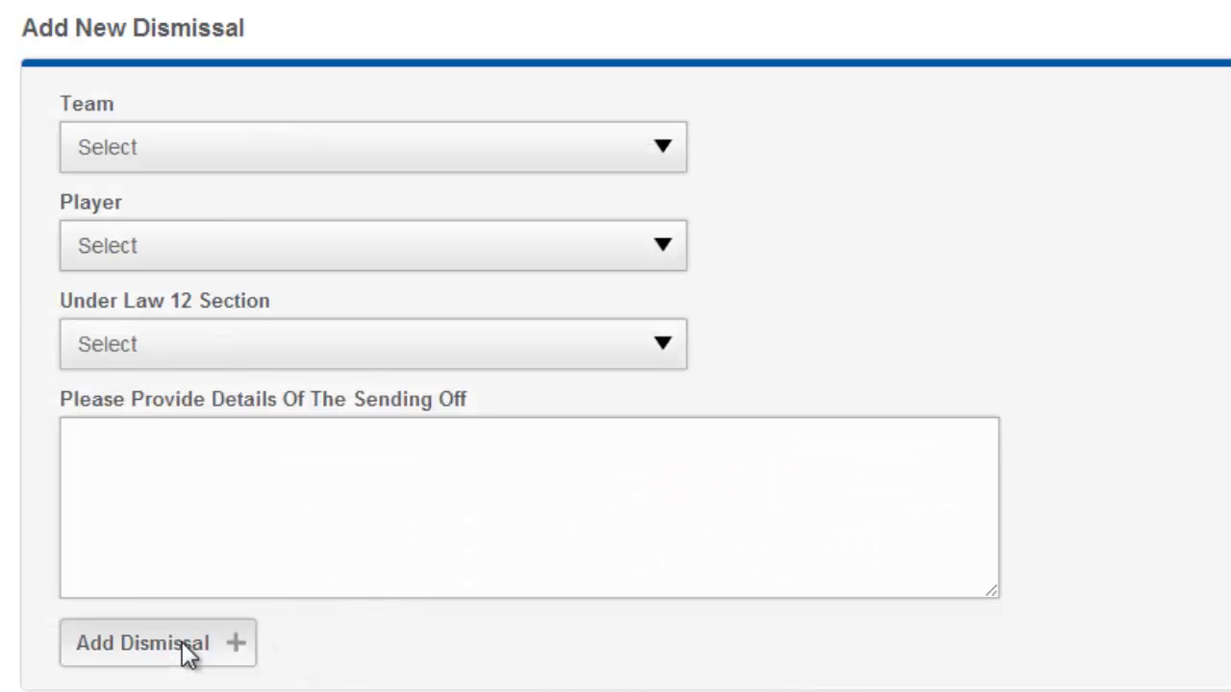
scroll(188, 654, "down", 5)
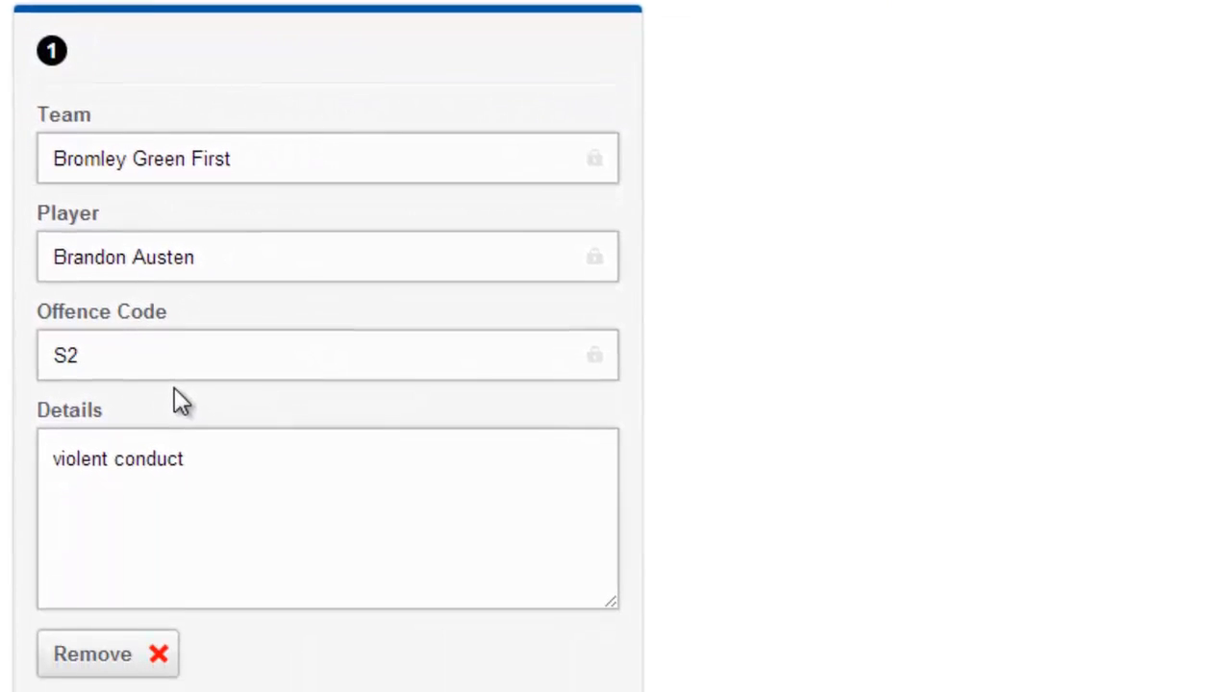
Step: Add a dismissal for a Guru Nanak First player under S1 serious foul play, with the sending-off details "serious foul play"
scroll(617, 492, "up", 3)
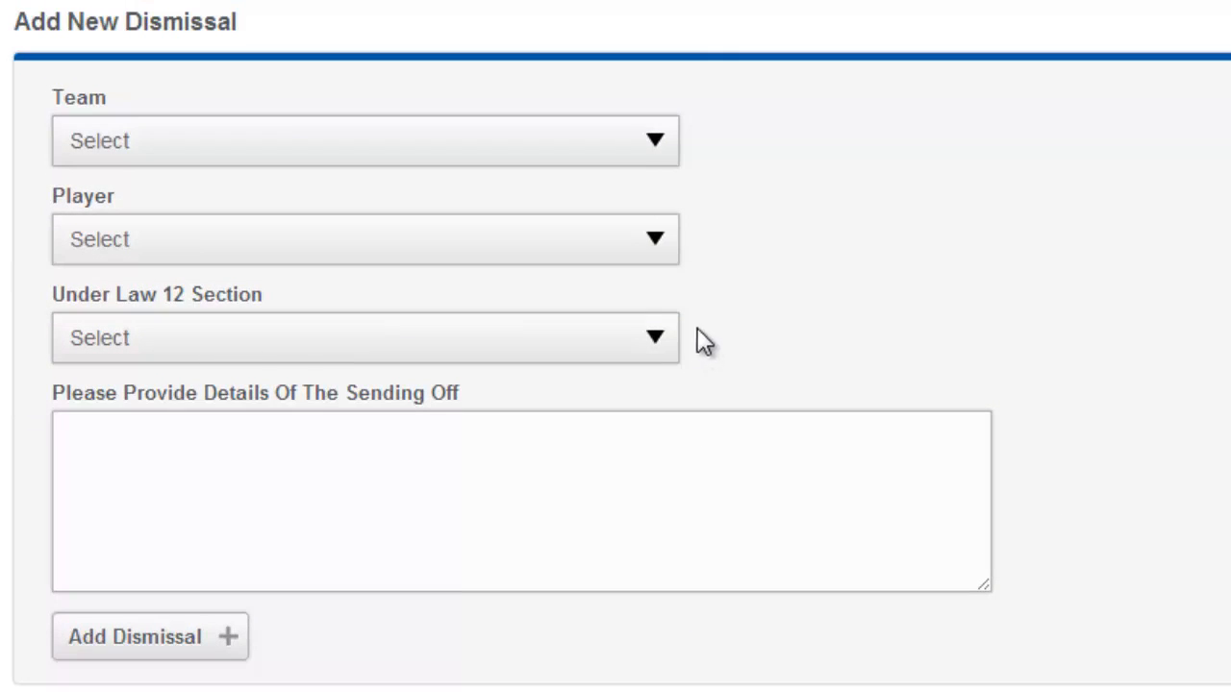
left_click(638, 130)
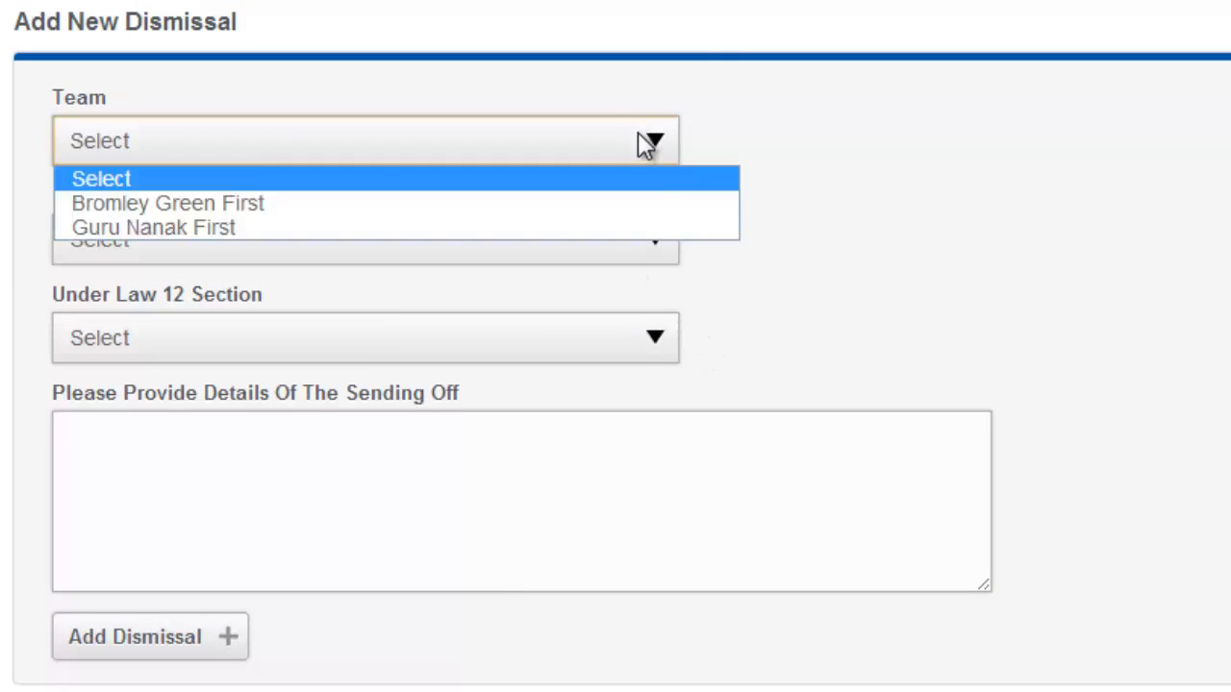
left_click(640, 229)
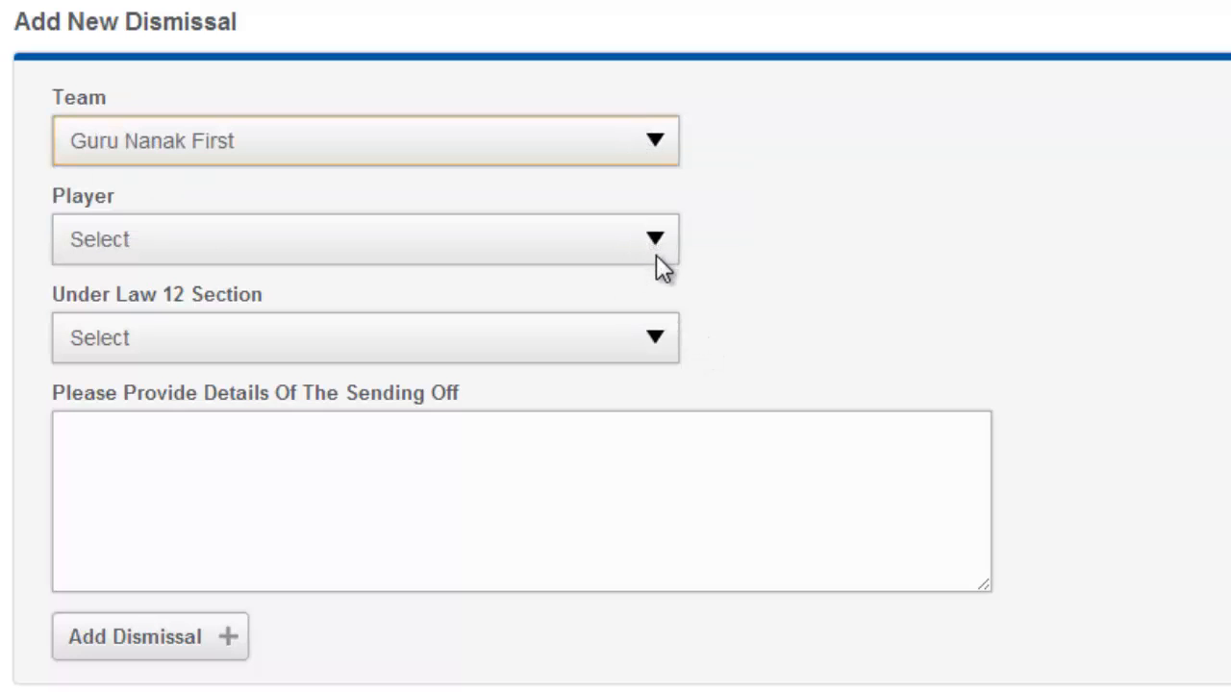
left_click(656, 251)
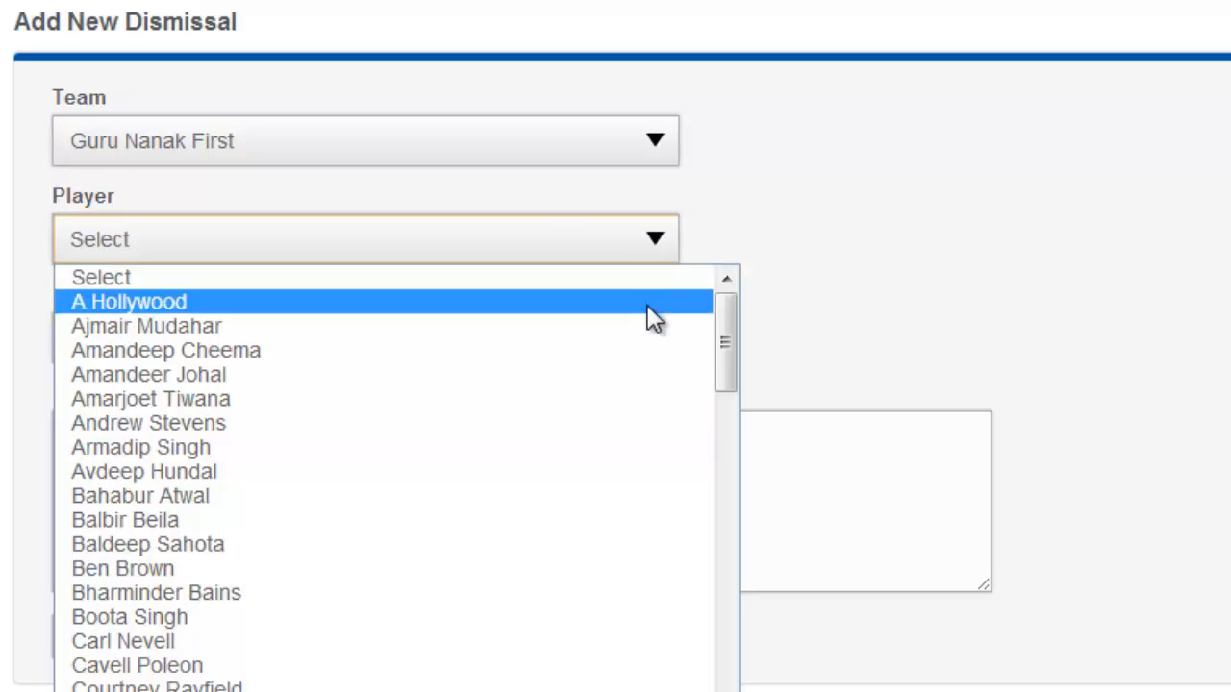
left_click(634, 351)
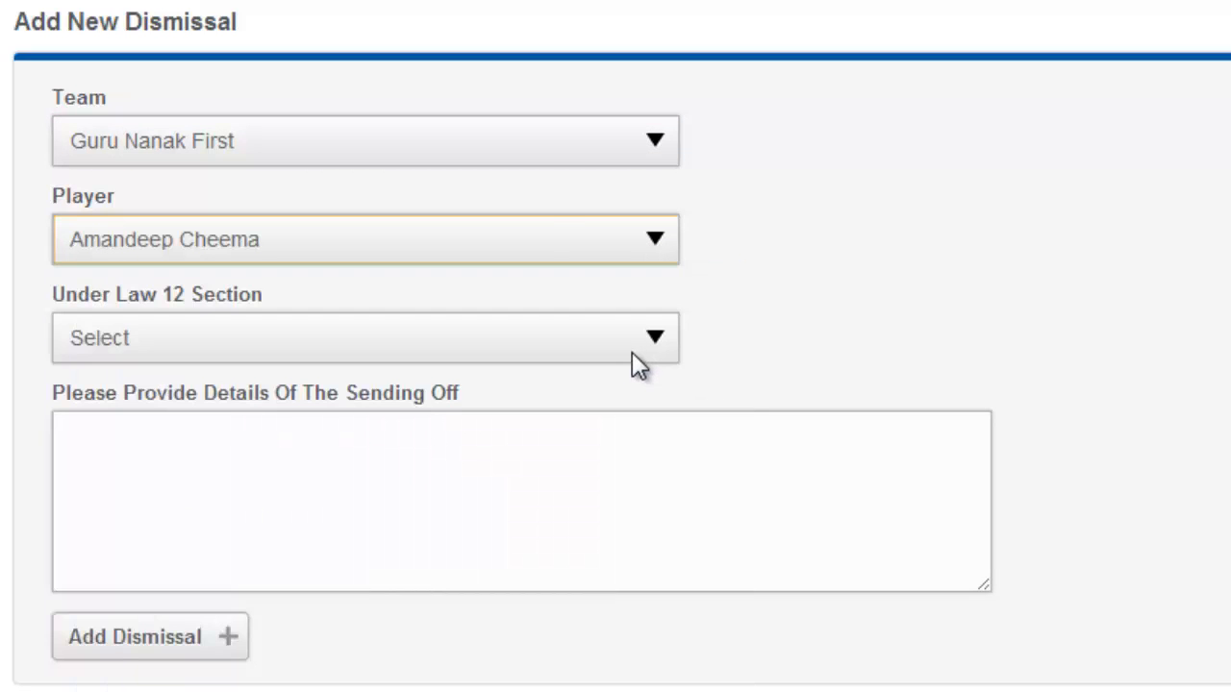
left_click(634, 355)
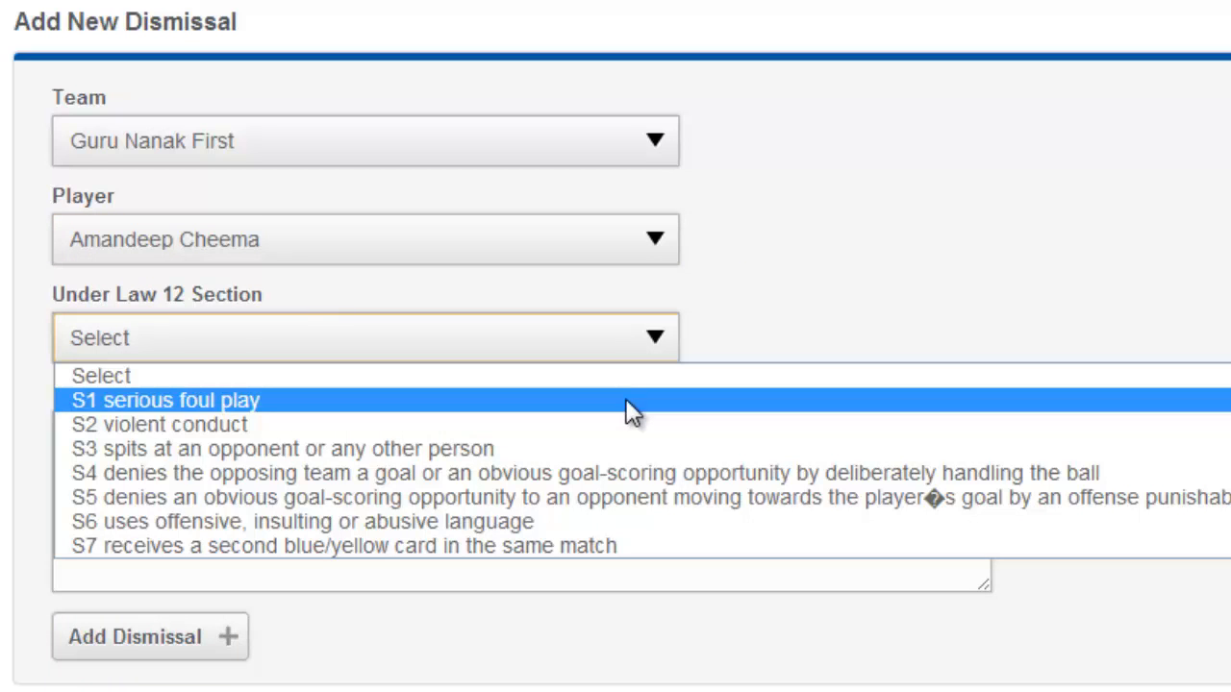
left_click(626, 400)
left_click(599, 494)
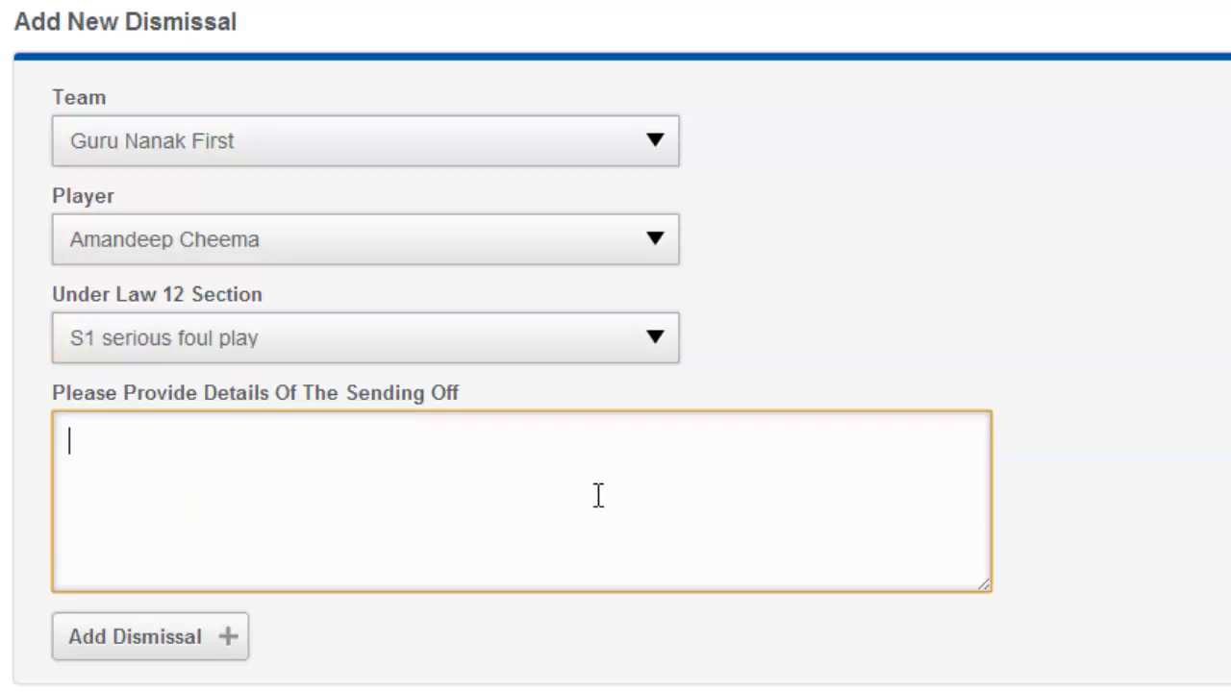
type("serious")
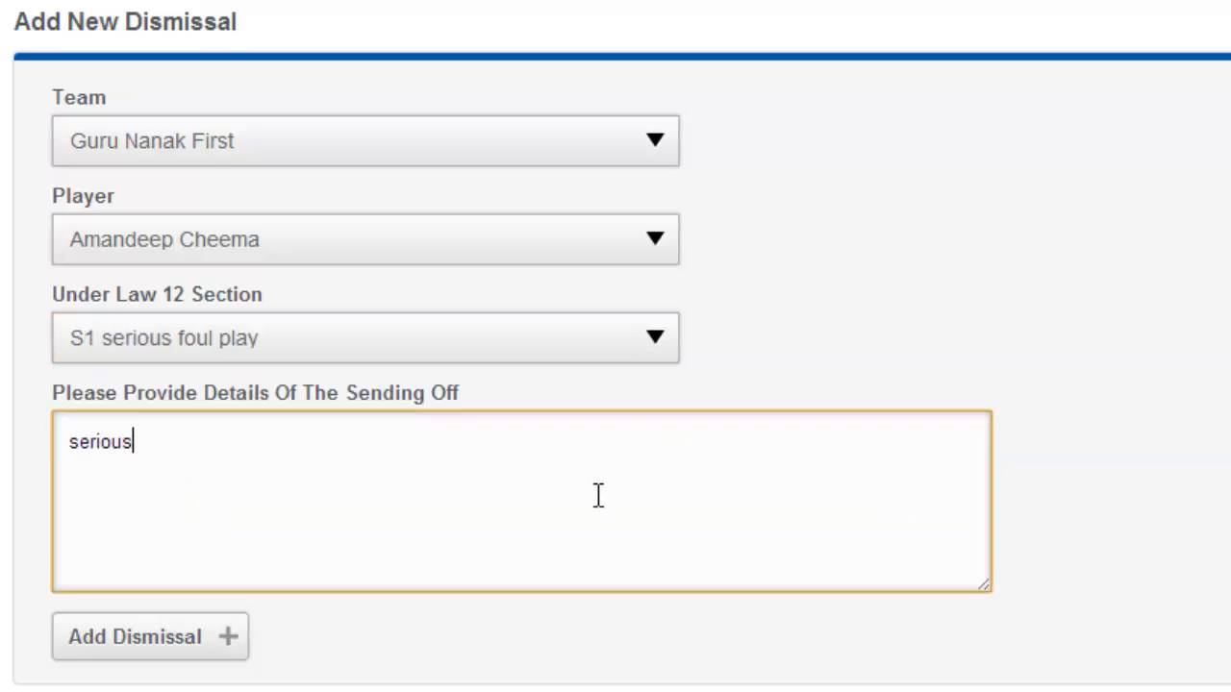
type(" foul play")
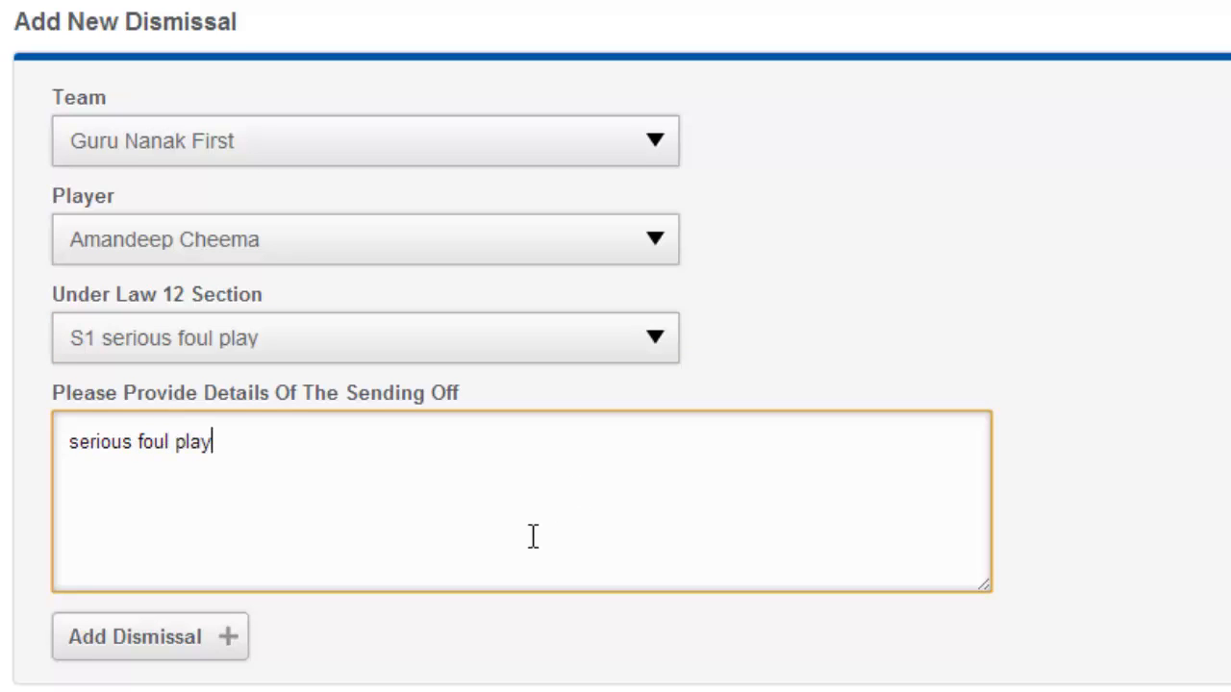
left_click(175, 648)
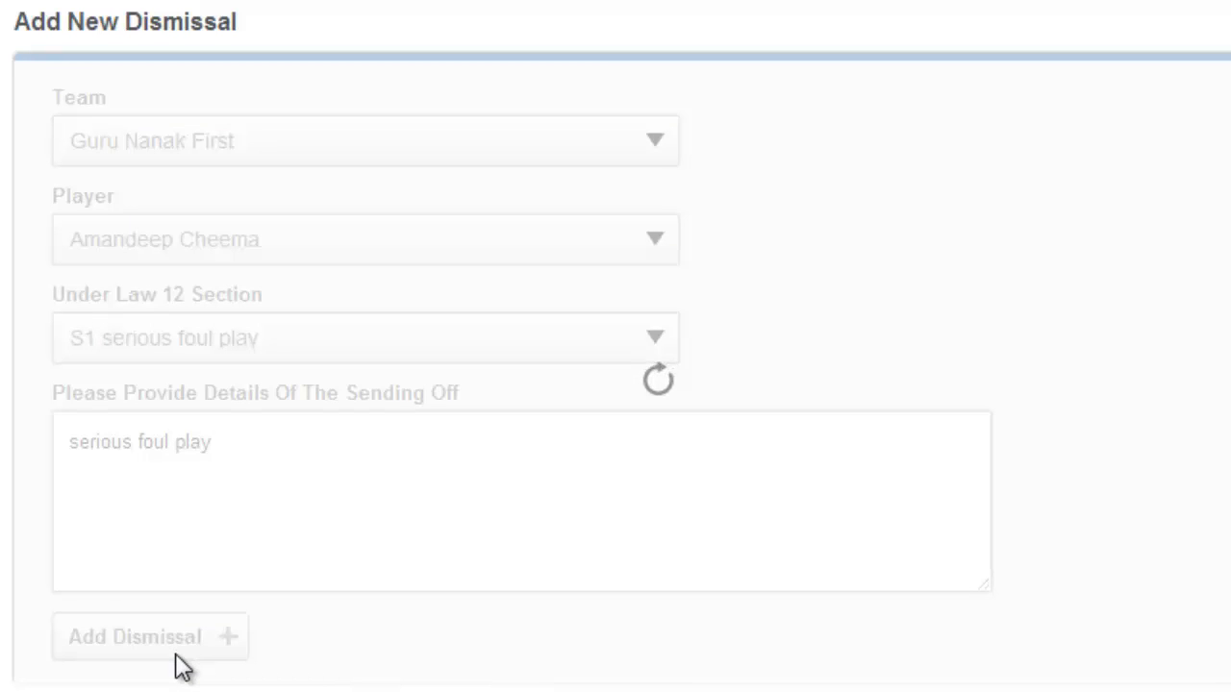
Step: Remove the Bromley Green First player's S2 dismissal from the match's dismissals
scroll(178, 657, "down", 1)
scroll(176, 671, "down", 5)
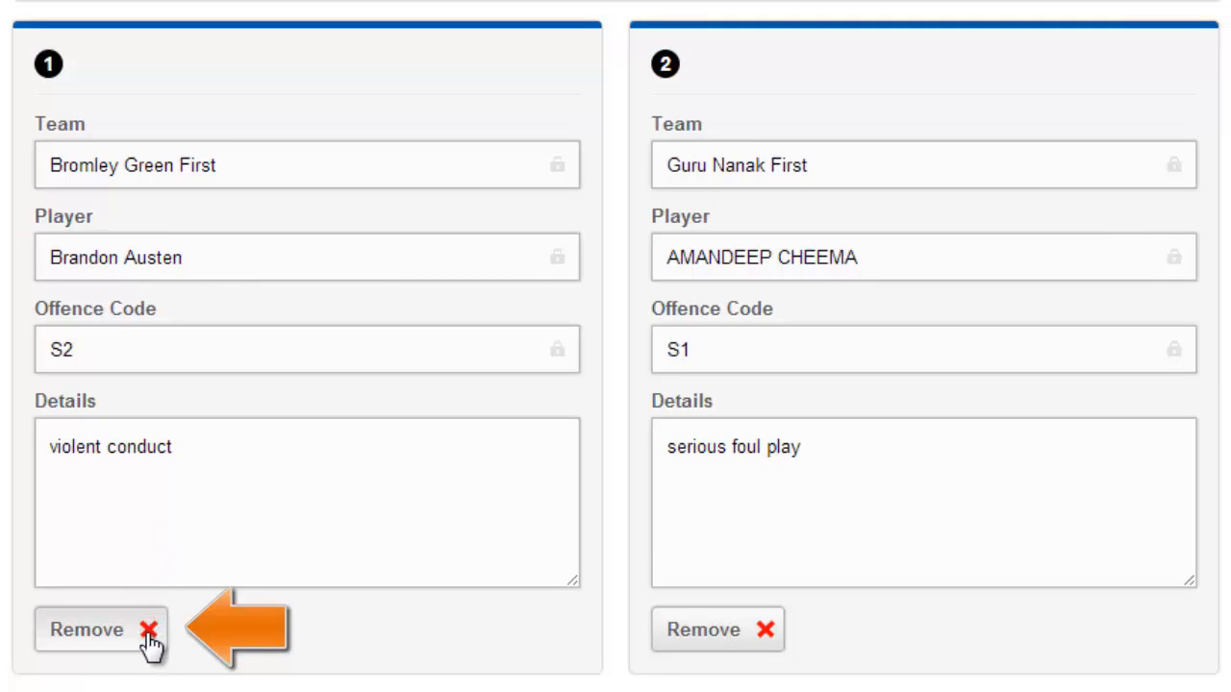
left_click(149, 631)
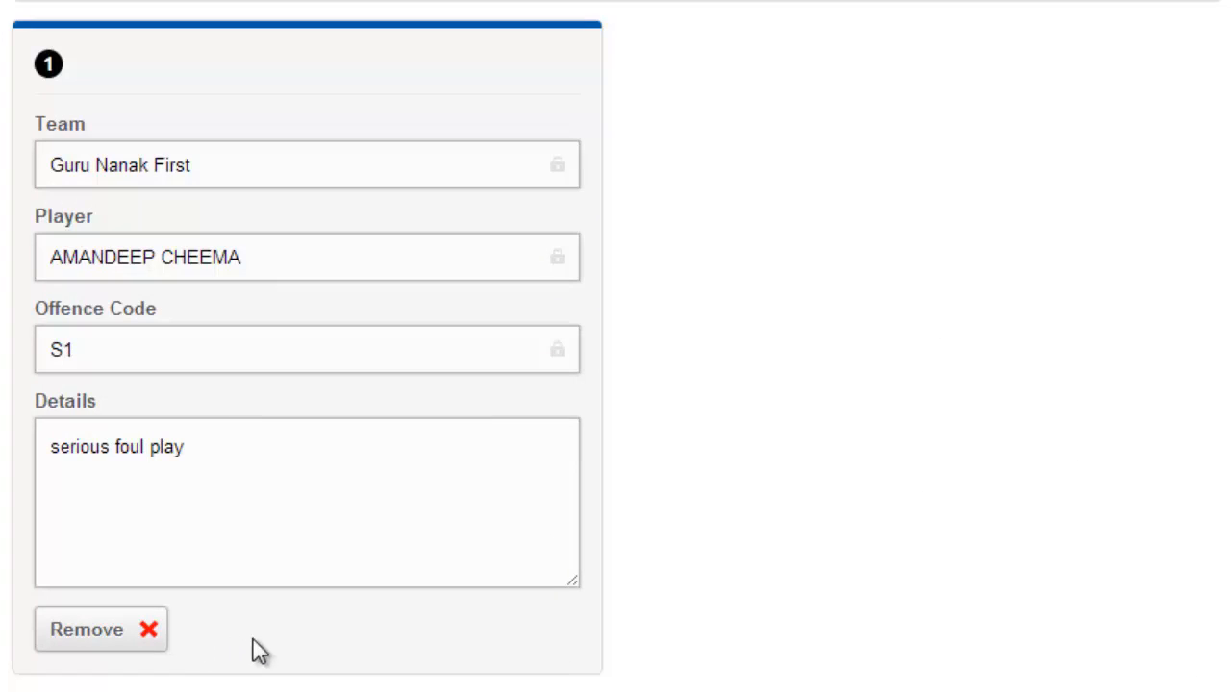
Step: Submit the match's discipline report from its summary and return to the match appointments on the referee dashboard
scroll(626, 645, "up", 10)
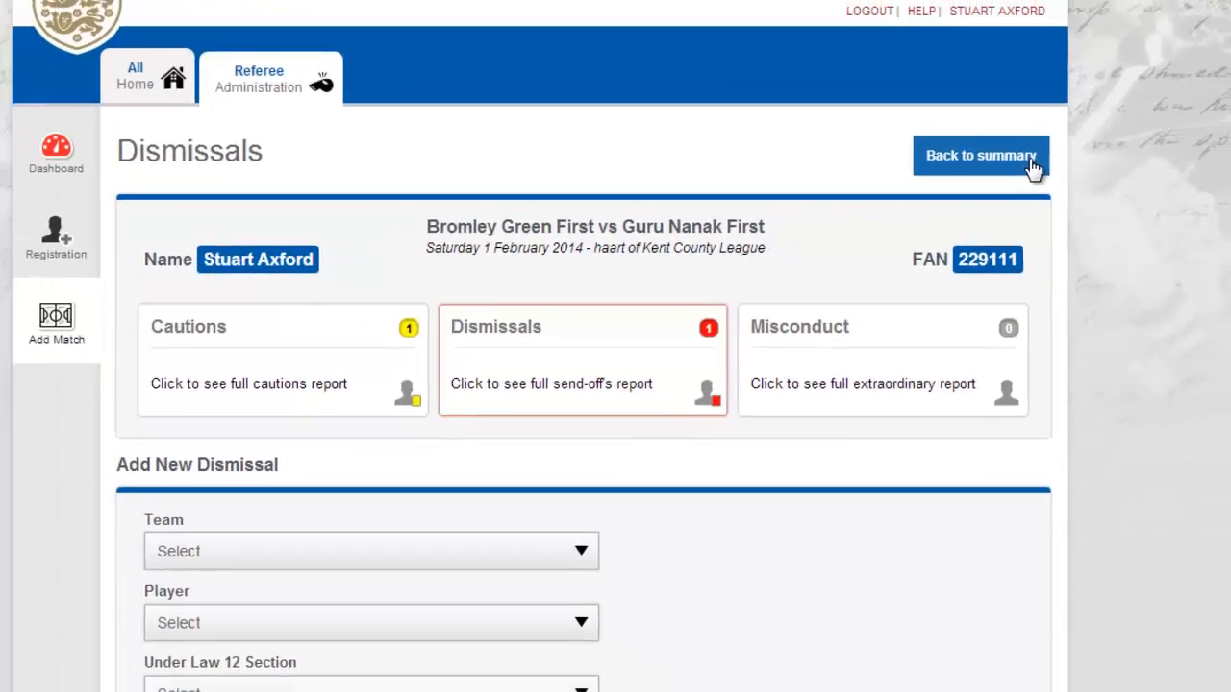
left_click(1104, 123)
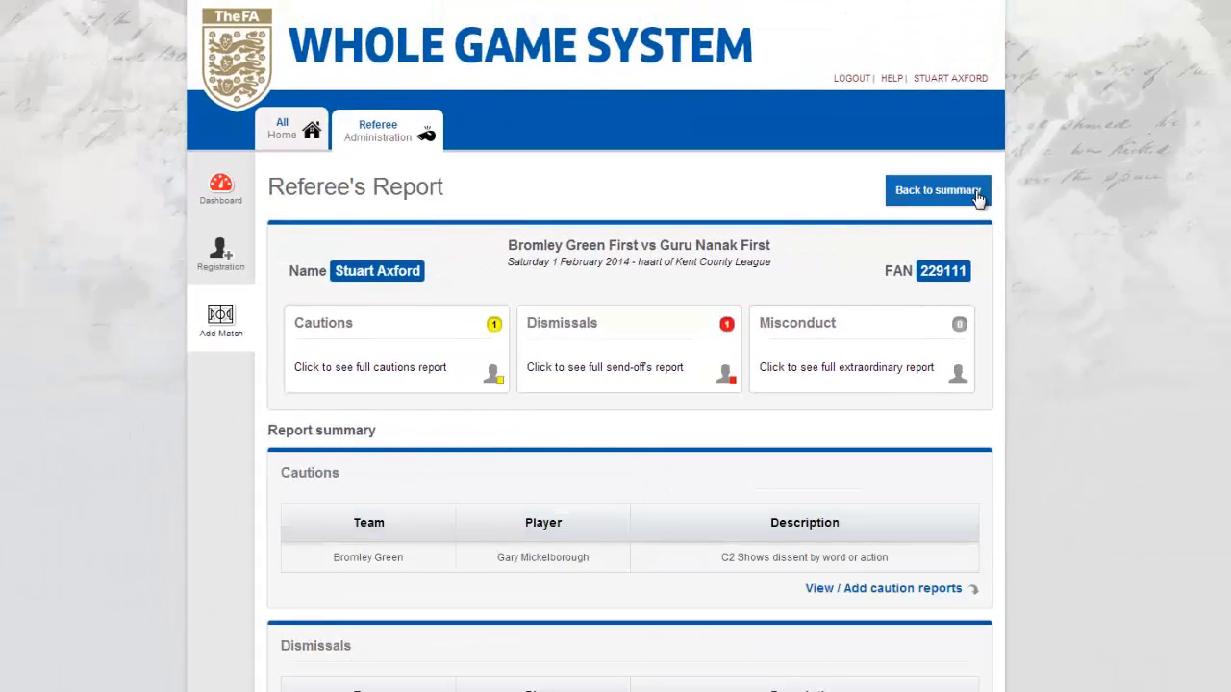
scroll(1011, 252, "down", 2)
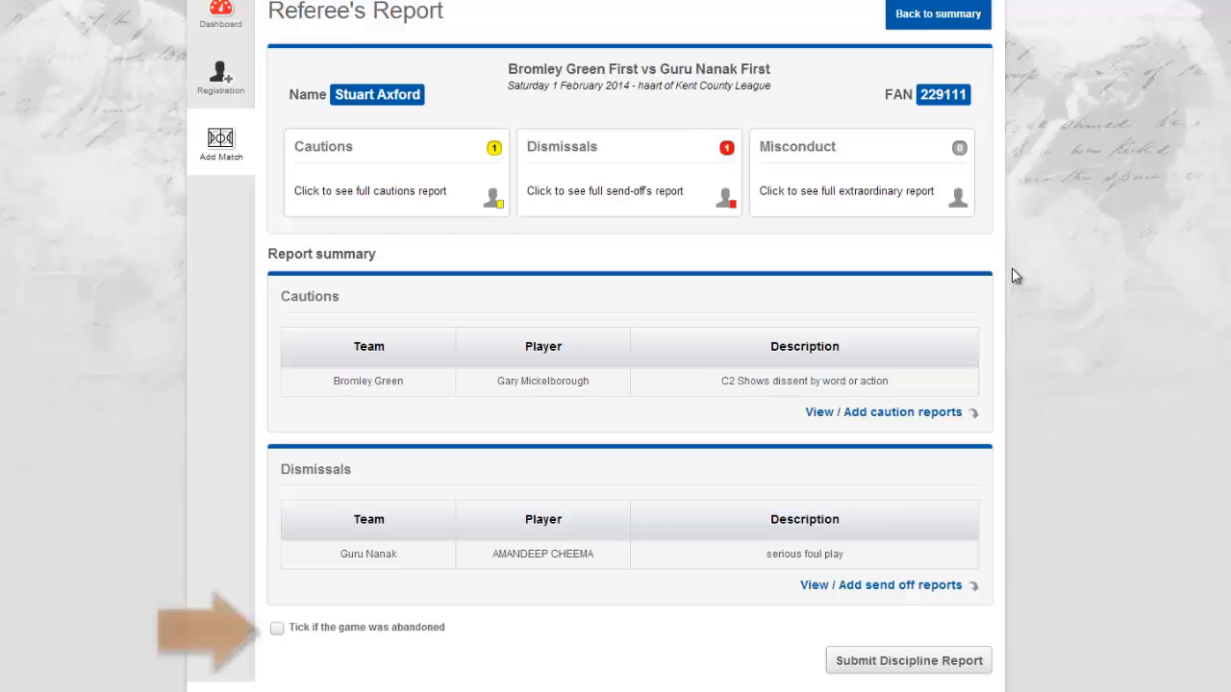
left_click(881, 669)
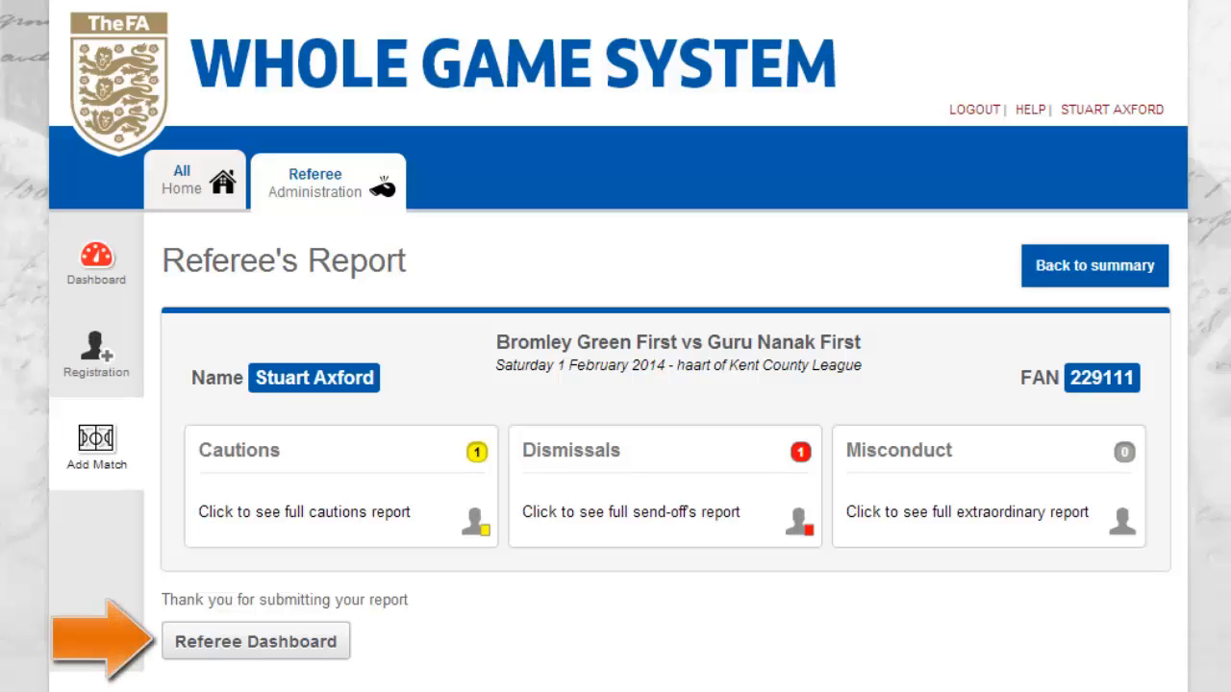
left_click(189, 654)
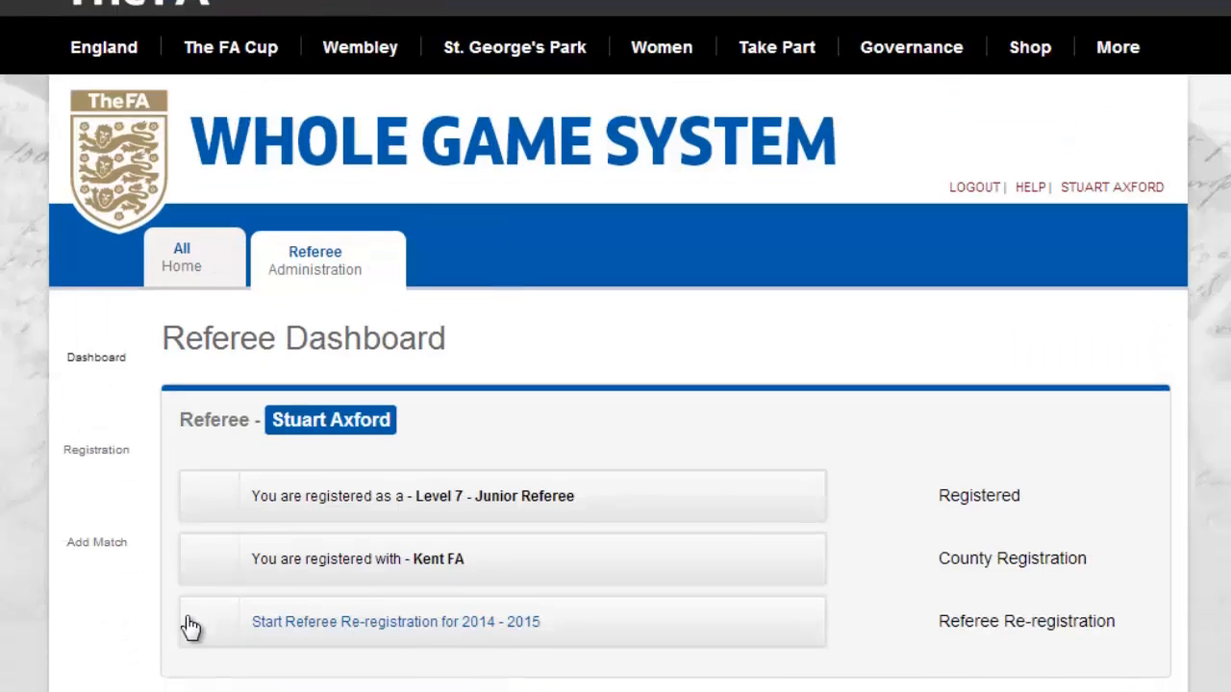
scroll(193, 577, "down", 3)
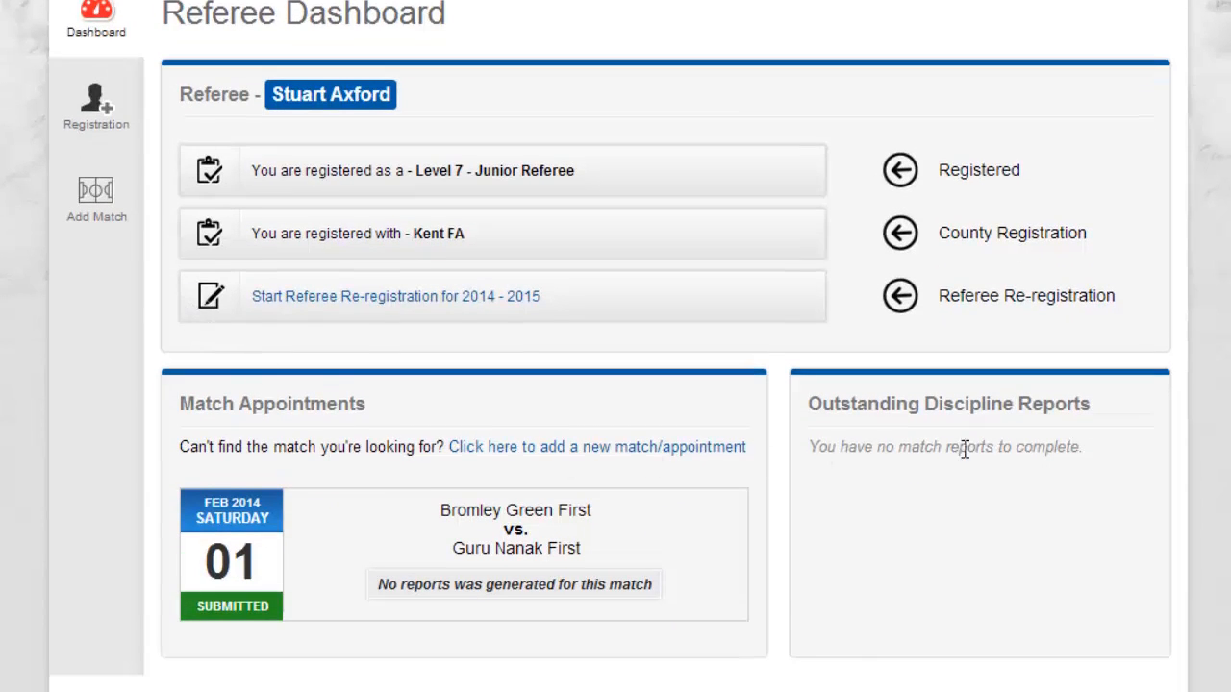